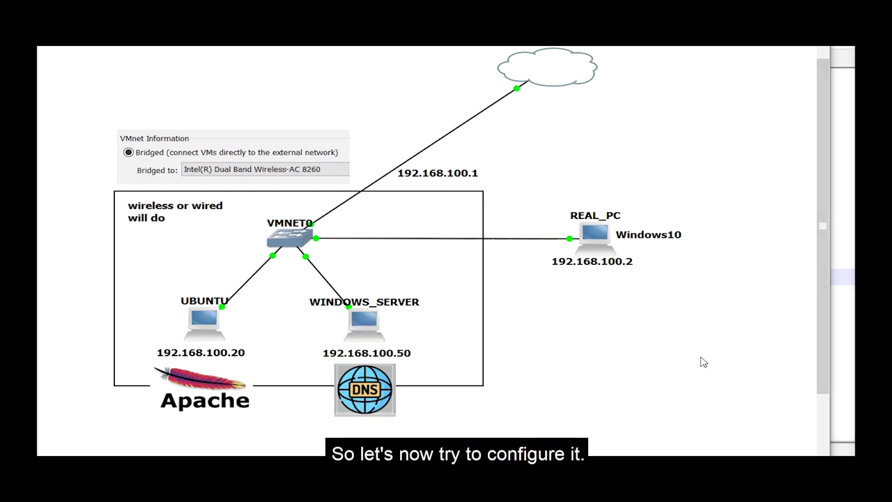
# - Switch to VMware Workstation, power on the Windows Server 2016 virtual machine and enlarge its window
pyautogui.hotkey('alt', 'Tab')
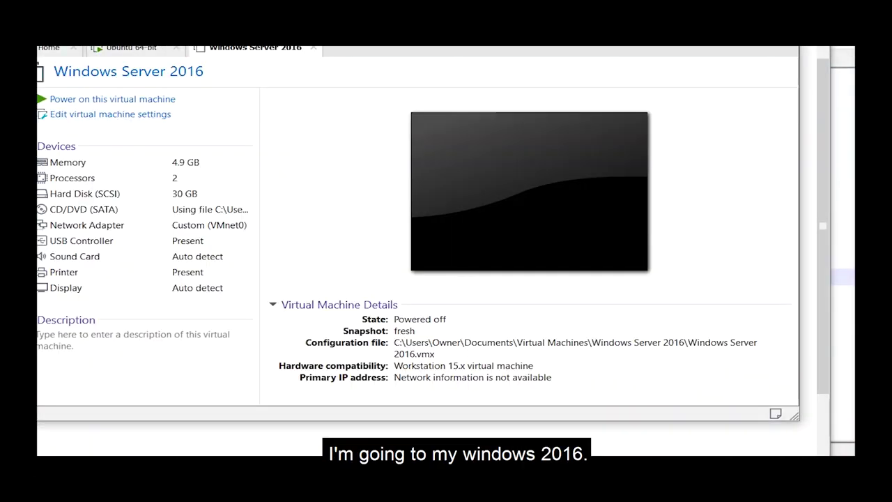
pyautogui.hotkey('ctrl', 'b')
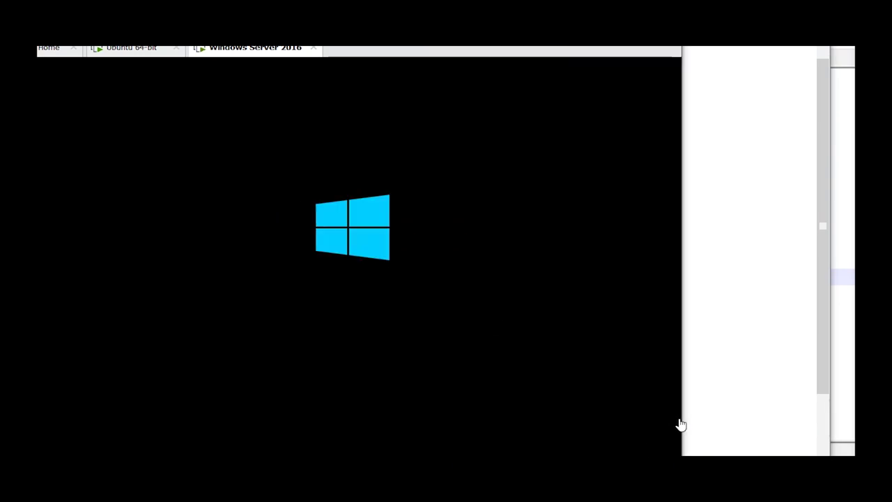
pyautogui.moveTo(680, 420); pyautogui.dragTo(846, 403)
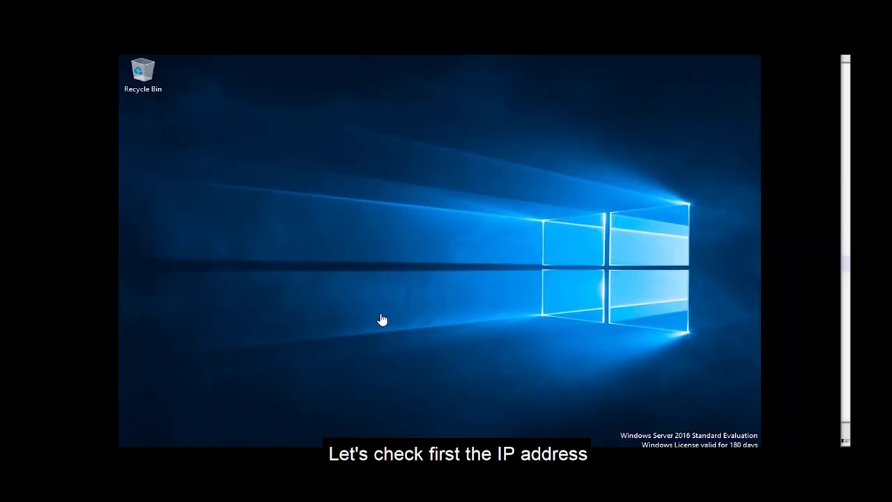
# - Open the server's Network Connections by running ncpa.cpl
pyautogui.press('super+r')
pyautogui.write('nc')
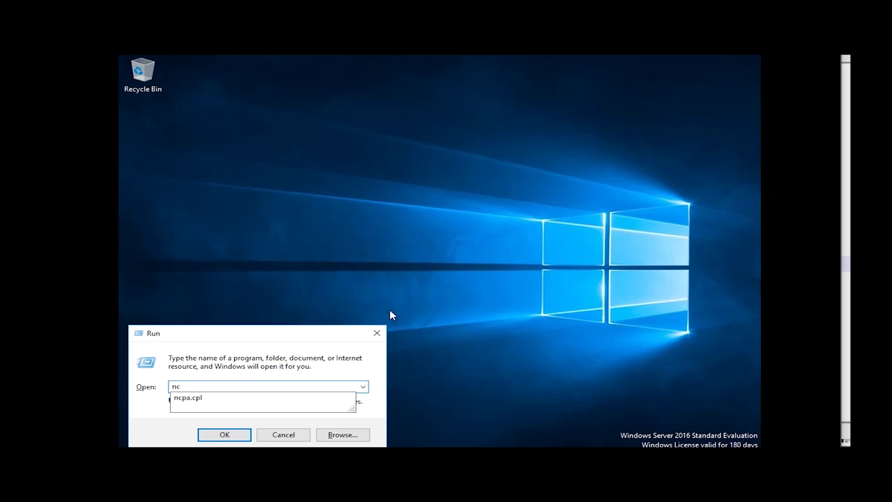
pyautogui.press('Down')
pyautogui.press('Escape')
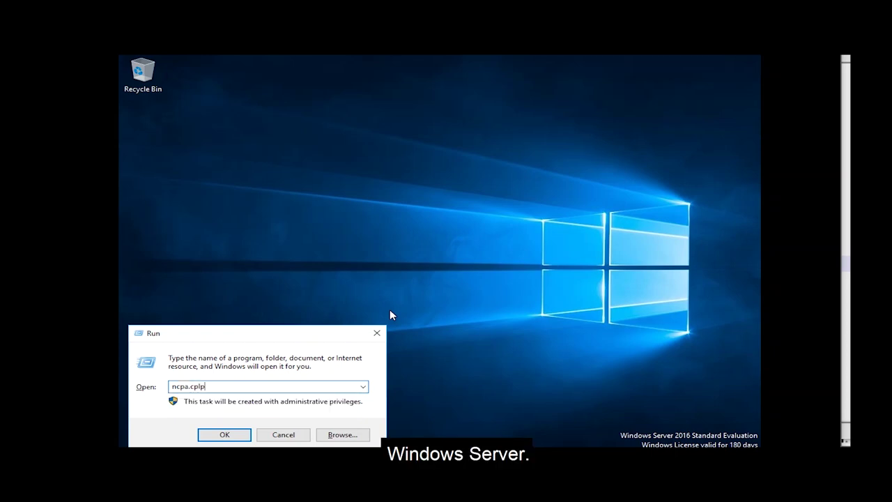
pyautogui.press('BackSpace')
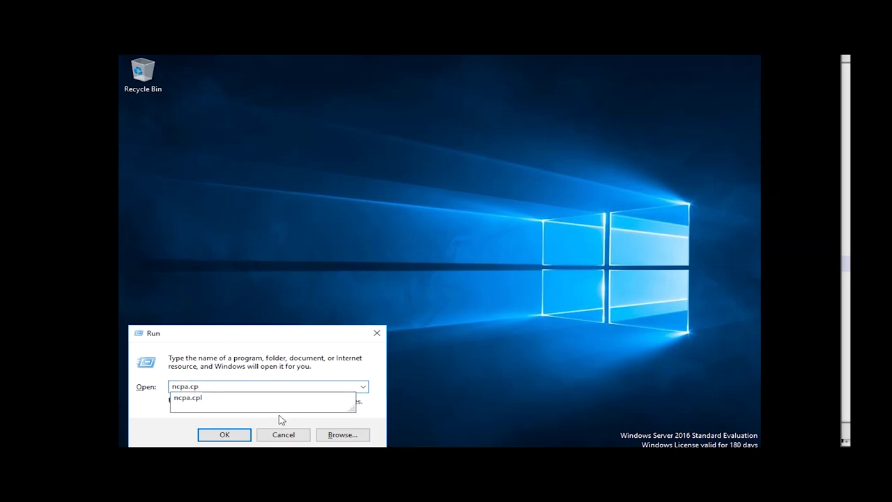
pyautogui.write('l')
pyautogui.press('Return')
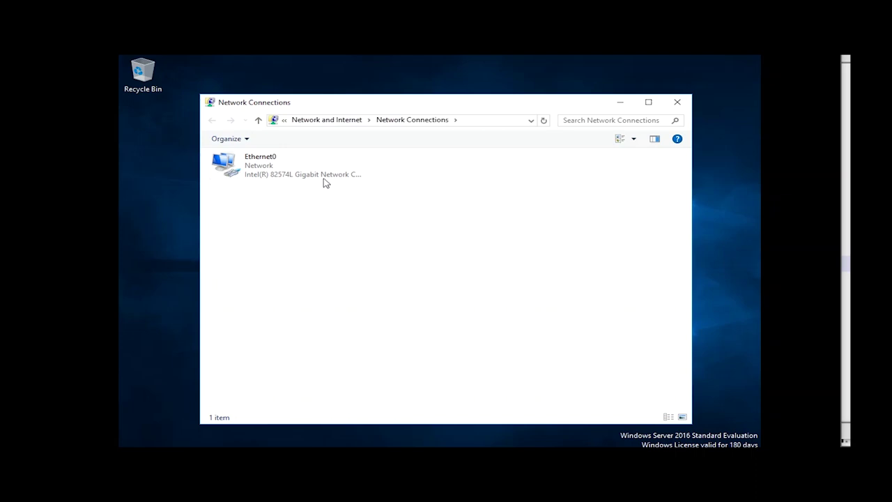
# - Open the Internet Protocol Version 4 (TCP/IPv4) properties of the Ethernet0 adapter
pyautogui.press('Down')
pyautogui.moveTo(287, 459)
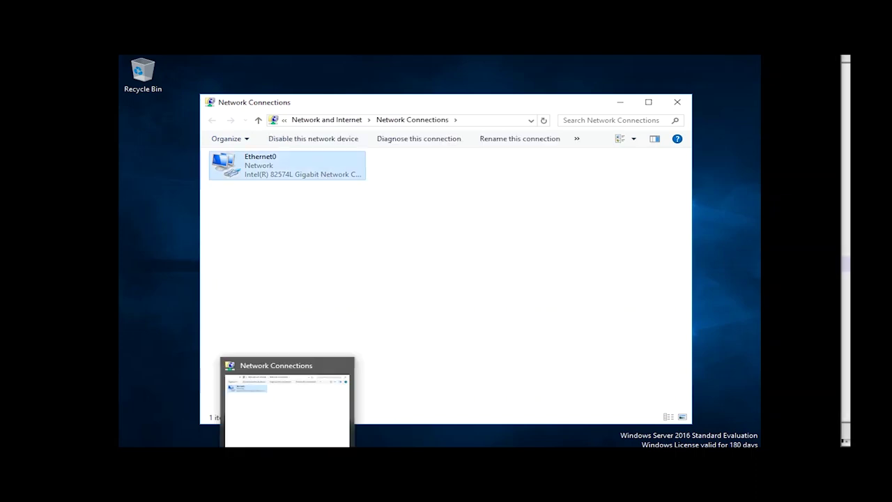
pyautogui.click(342, 295)
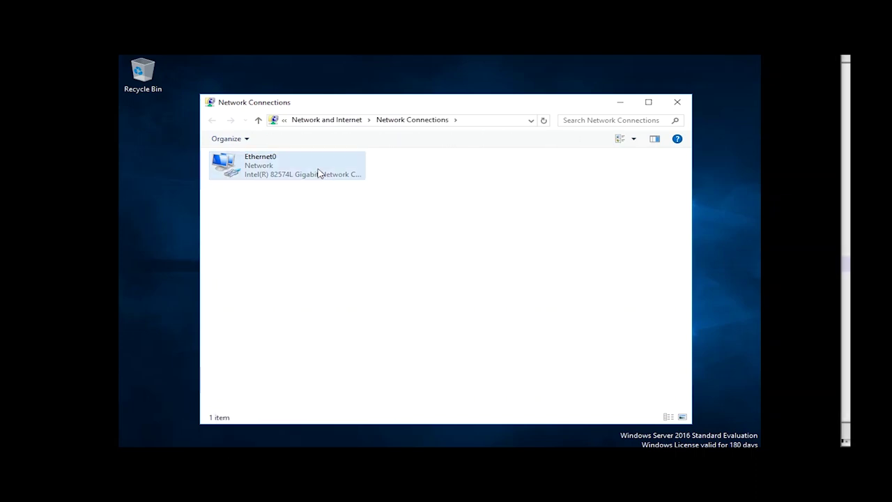
pyautogui.rightClick(317, 173)
pyautogui.click(364, 275)
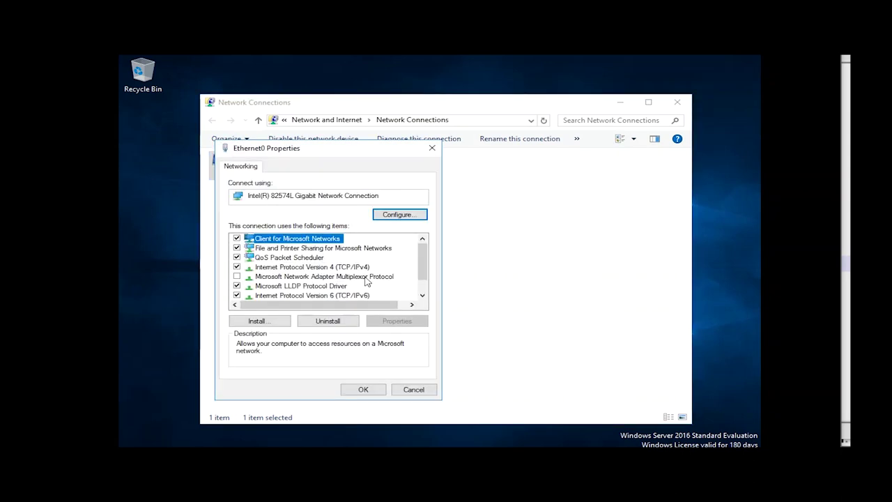
pyautogui.doubleClick(361, 267)
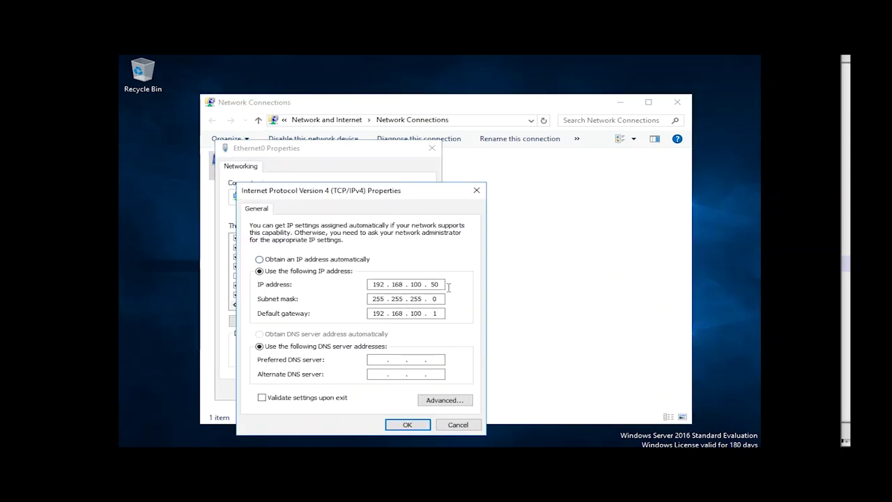
# - Set the preferred DNS server to 192.168.100.50 and the alternate to 8.8.8.8, and save the adapter settings
pyautogui.click(375, 359)
pyautogui.write('192 . ')
pyautogui.write('168 . ')
pyautogui.write('100 . ')
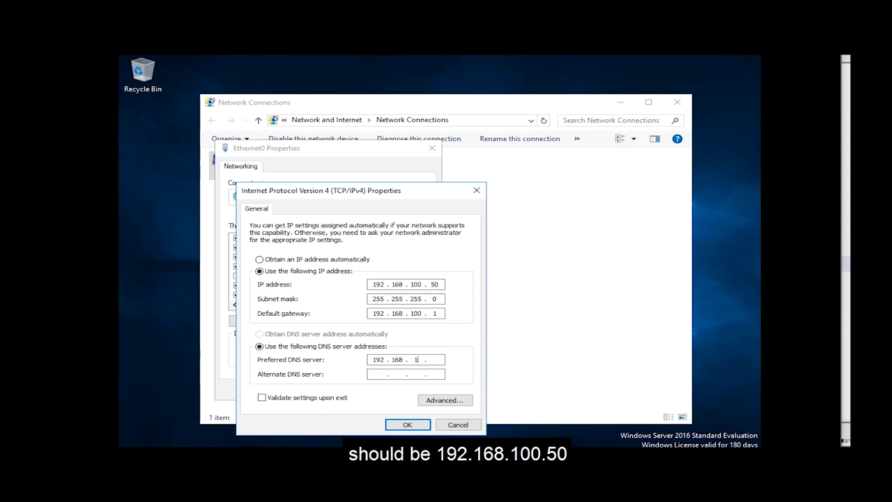
pyautogui.write('50')
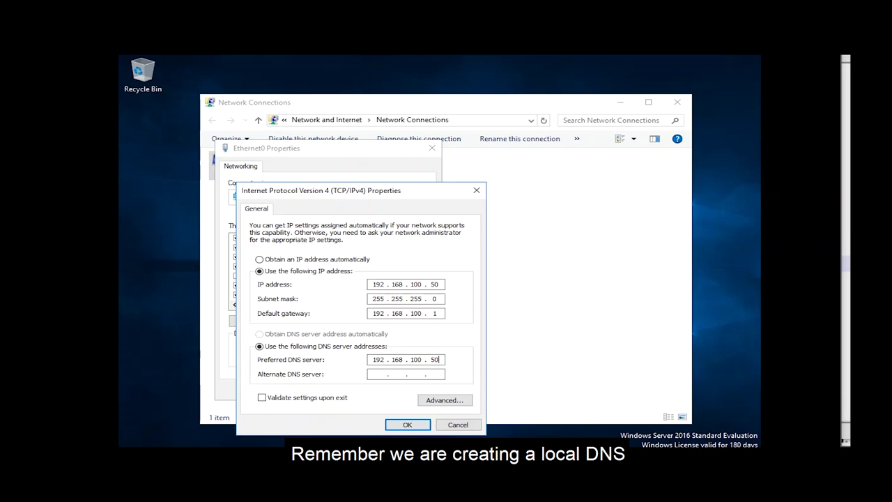
pyautogui.click(385, 379)
pyautogui.write('8 . 8 . 8 . 8')
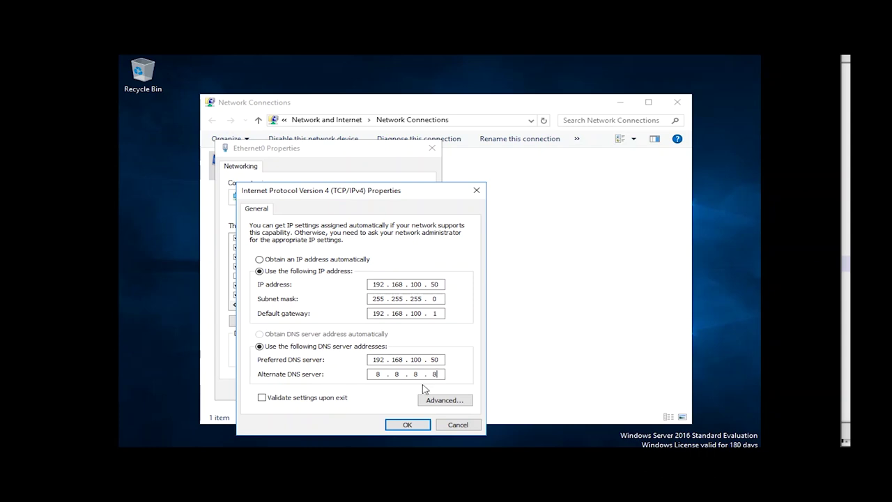
pyautogui.click(406, 425)
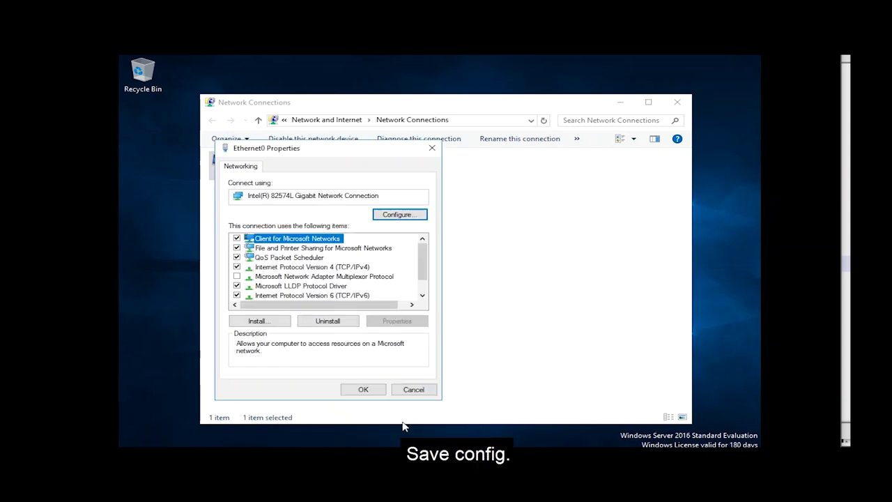
pyautogui.click(363, 389)
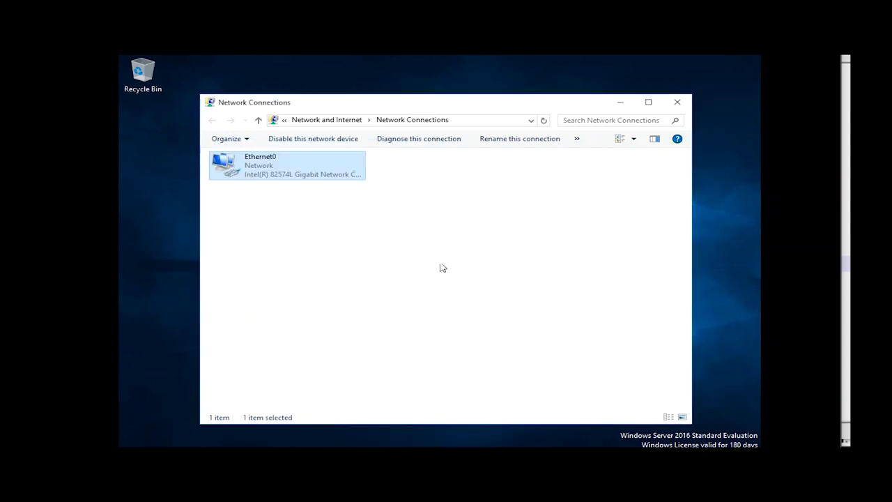
# - Flush the DNS resolver cache with ipconfig /flushdns in a command prompt, then close the prompt
pyautogui.press('super+r')
pyautogui.write('cmd')
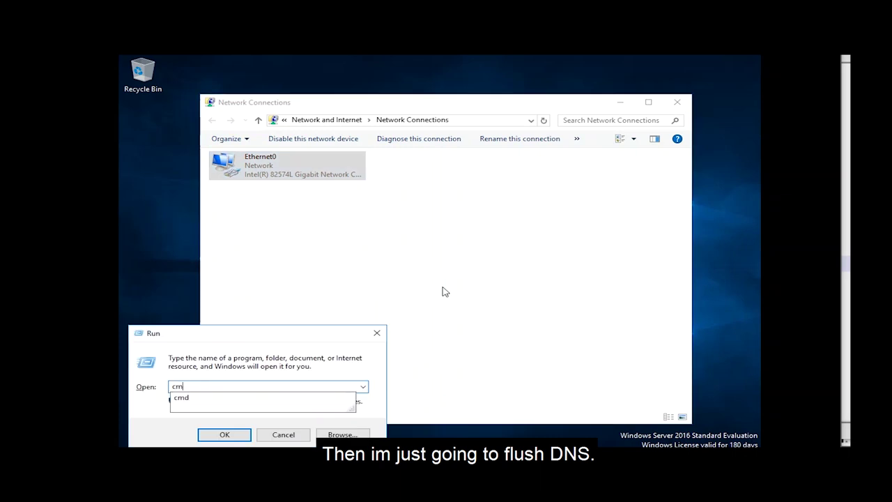
pyautogui.press('Return')
pyautogui.write('i')
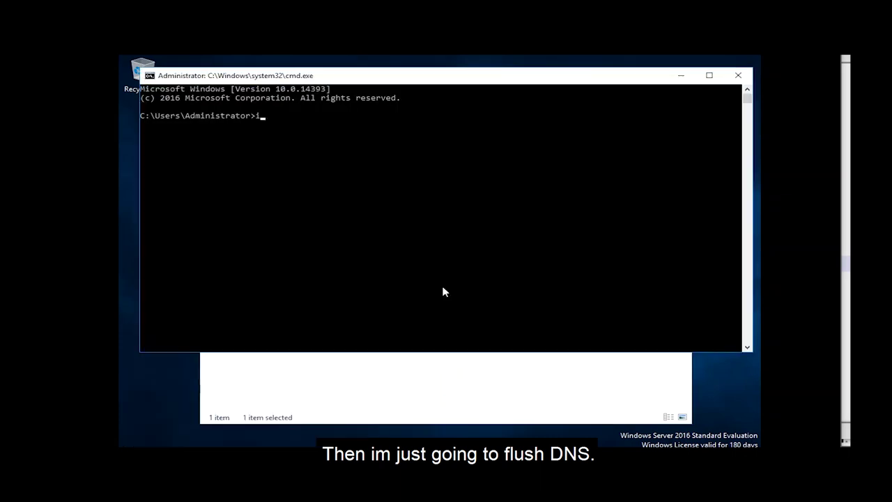
pyautogui.write('pconfig /')
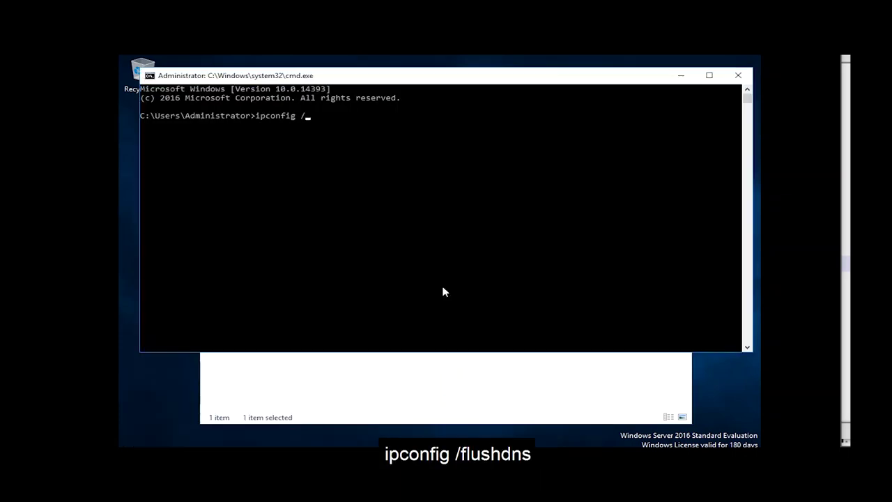
pyautogui.write('flushdns')
pyautogui.press('Return')
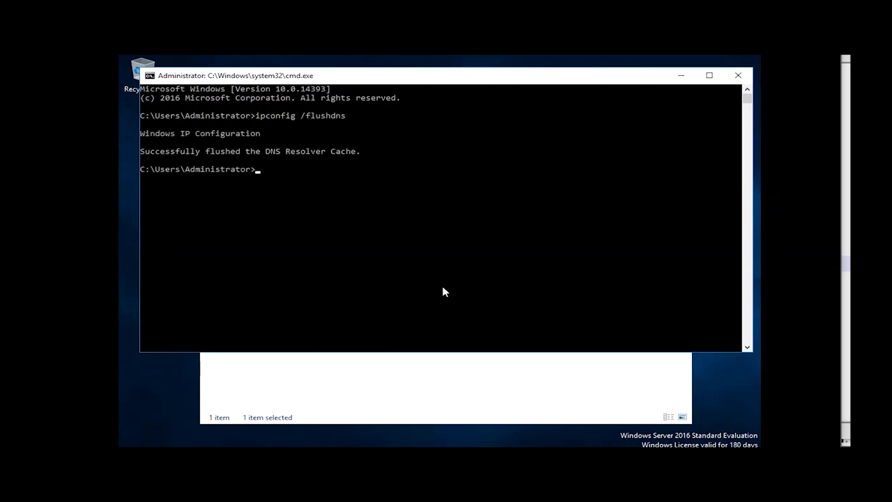
pyautogui.click(738, 75)
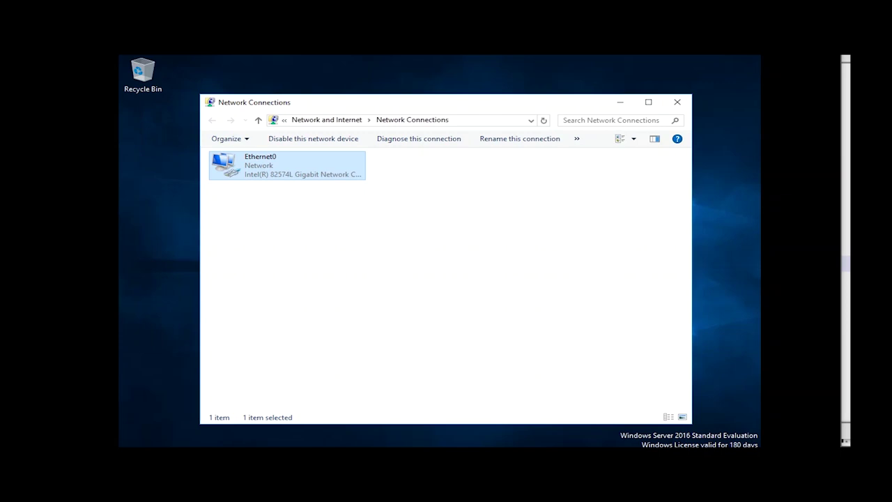
# - Take the virtual machine out of full screen and open Server Manager
pyautogui.hotkey('ctrl', 'alt', 'Return')
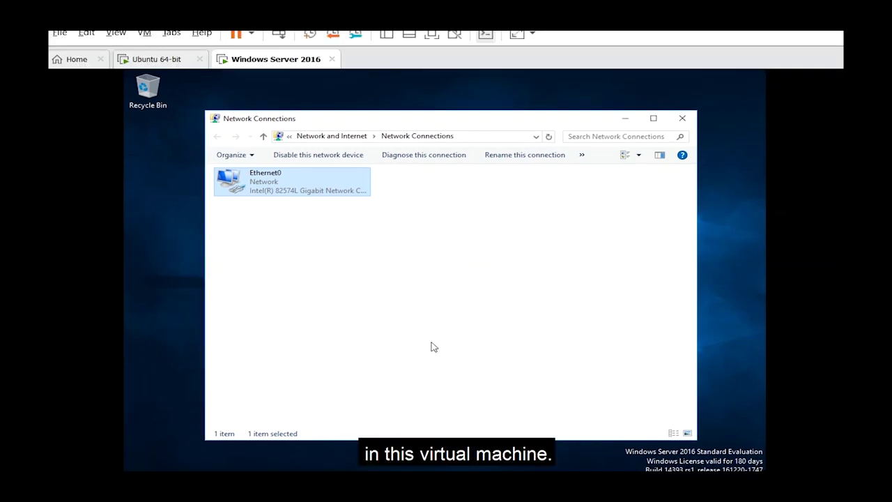
pyautogui.click(157, 464)
pyautogui.click(364, 195)
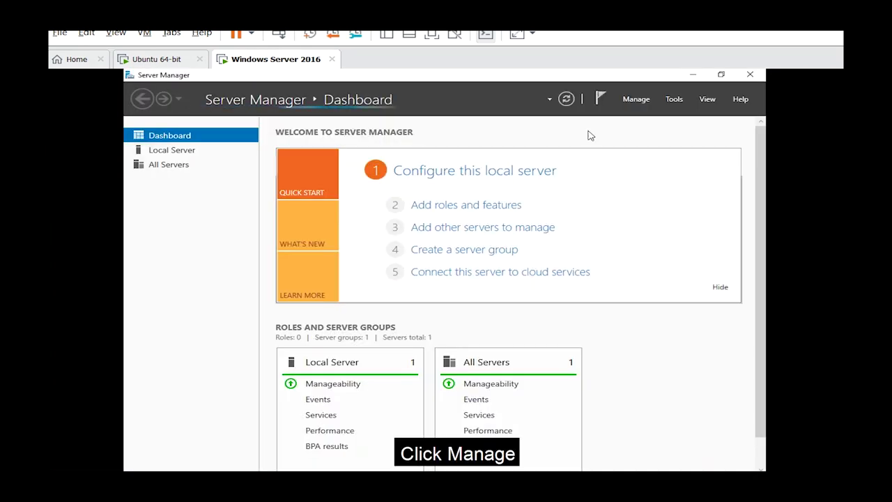
# - Start adding roles and features with a role-based installation on the local server, continuing to the server roles selection
pyautogui.click(633, 101)
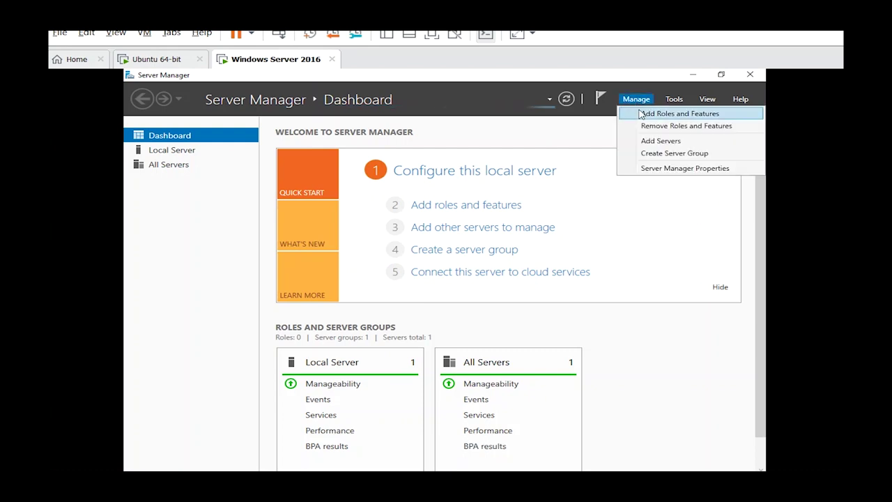
pyautogui.click(641, 114)
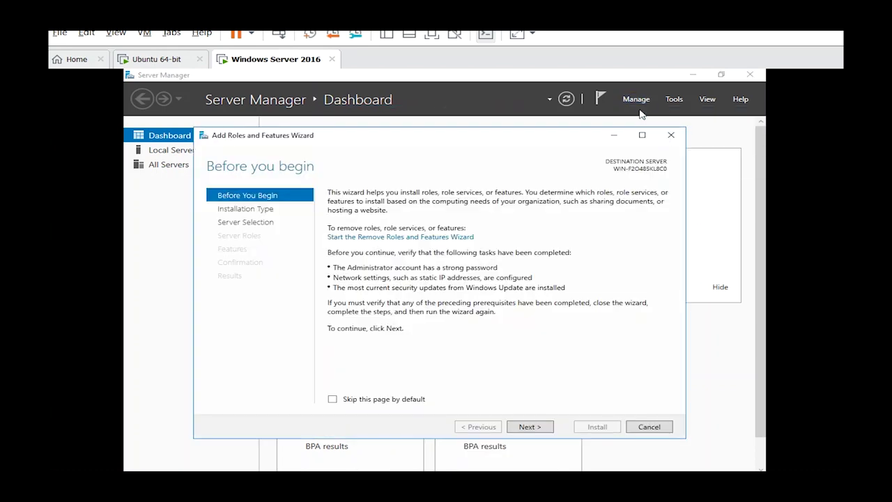
pyautogui.click(529, 427)
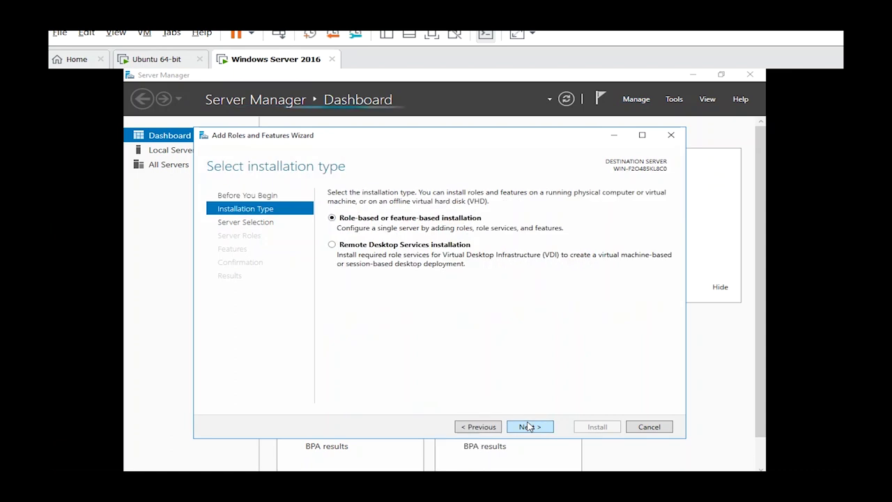
pyautogui.click(529, 426)
pyautogui.click(530, 427)
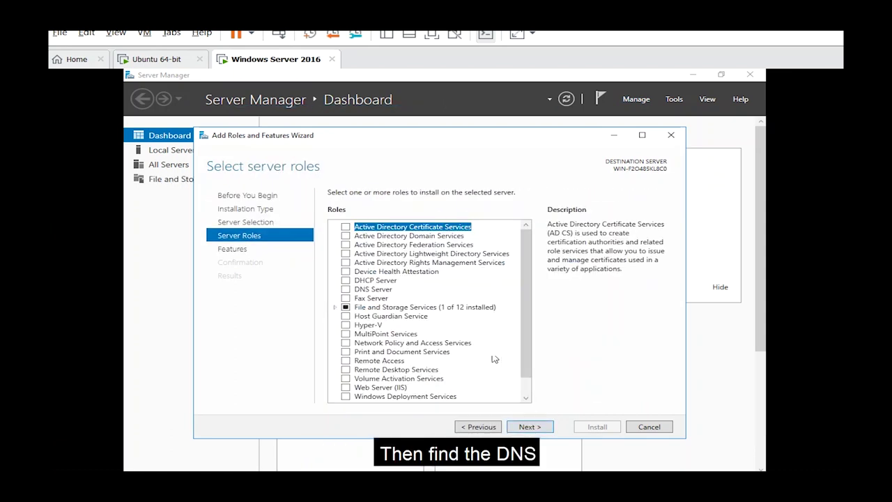
# - Select the DNS Server role with its required management tools, keep the default features and install it
pyautogui.click(346, 289)
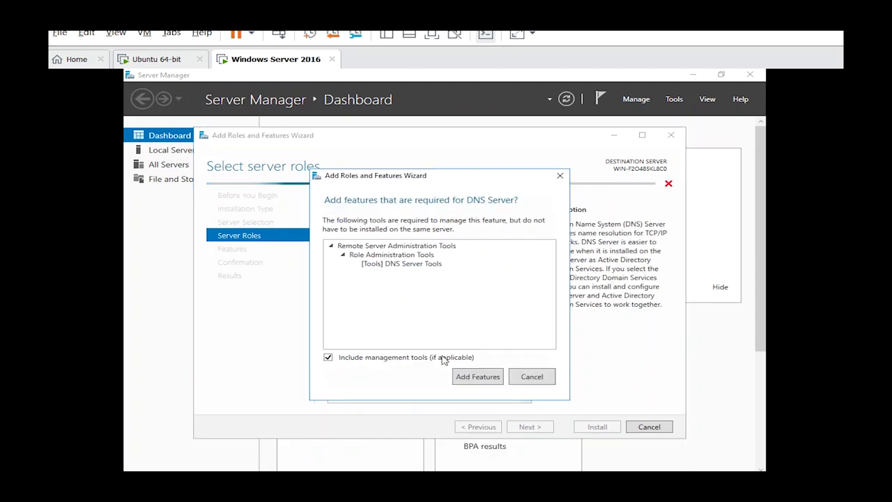
pyautogui.click(475, 374)
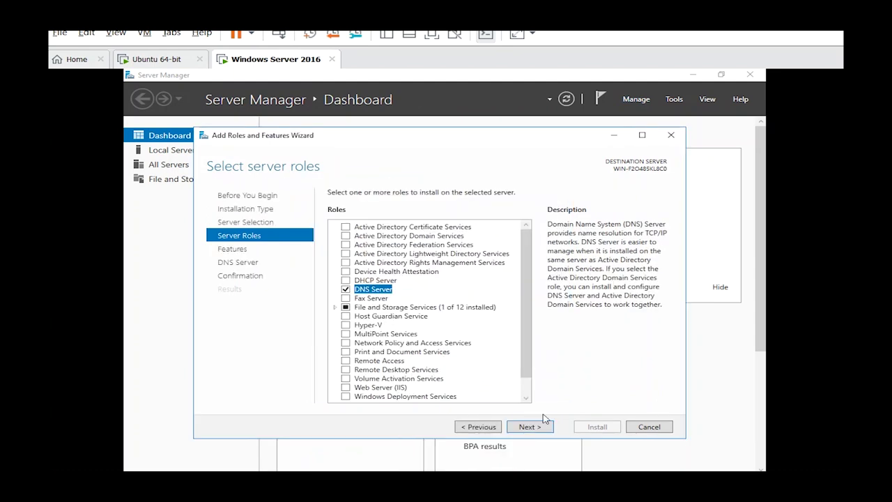
pyautogui.click(527, 426)
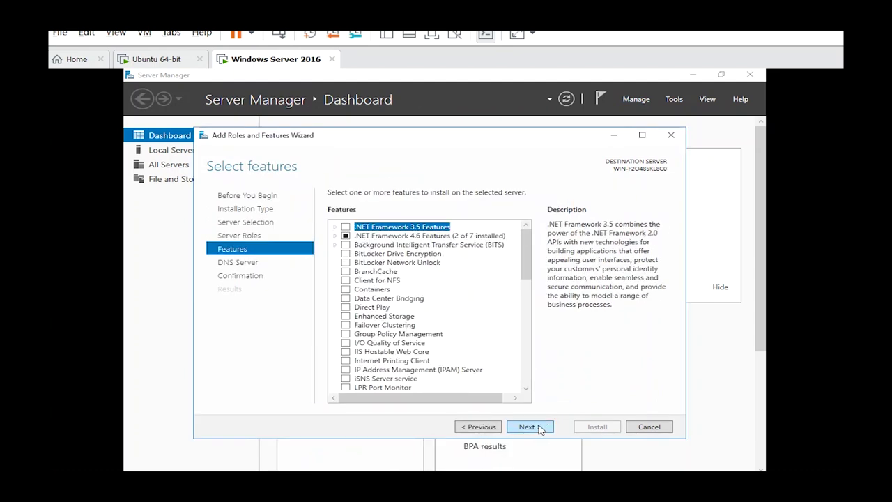
pyautogui.click(528, 426)
pyautogui.click(528, 426)
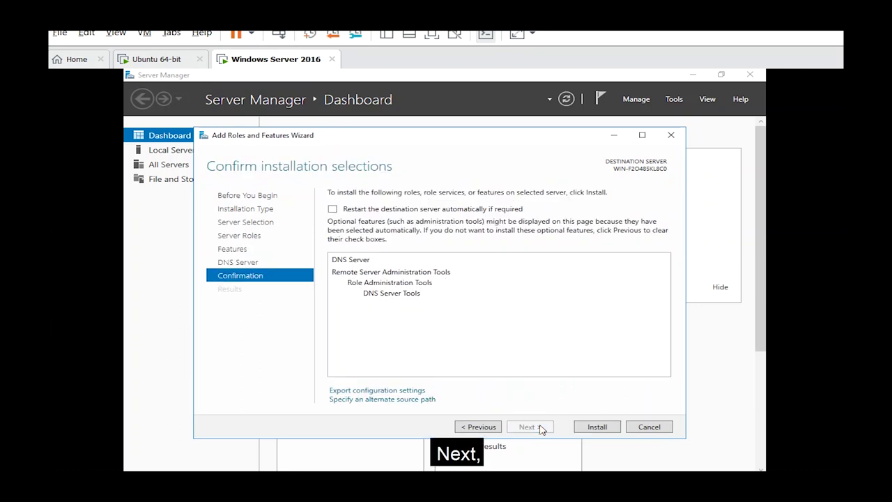
pyautogui.click(596, 427)
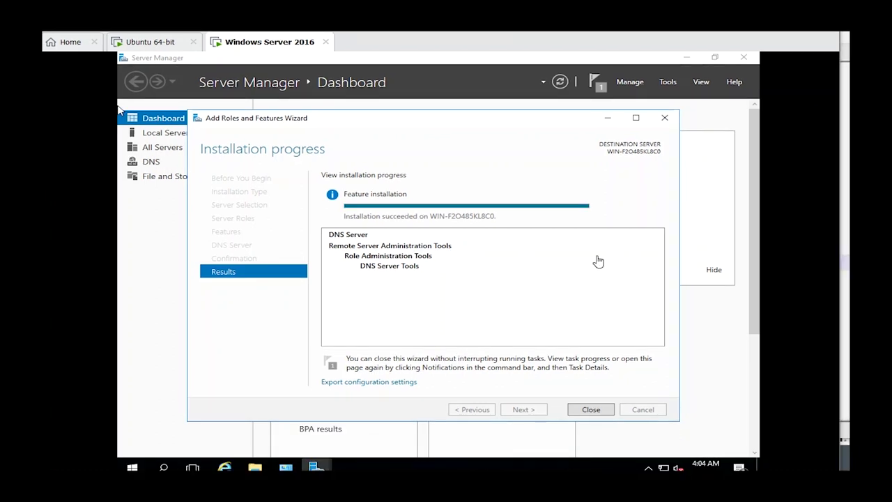
# - Minimize the role installation wizard and open DNS Manager
pyautogui.click(607, 118)
pyautogui.click(669, 85)
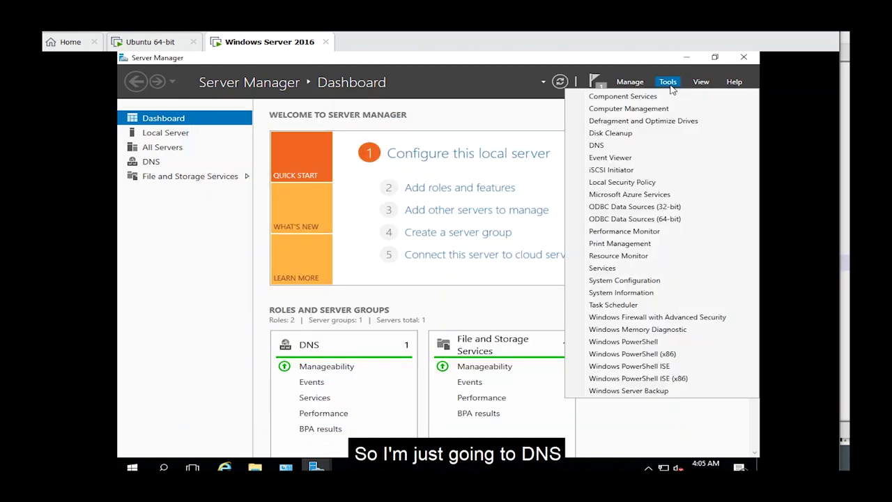
pyautogui.click(622, 145)
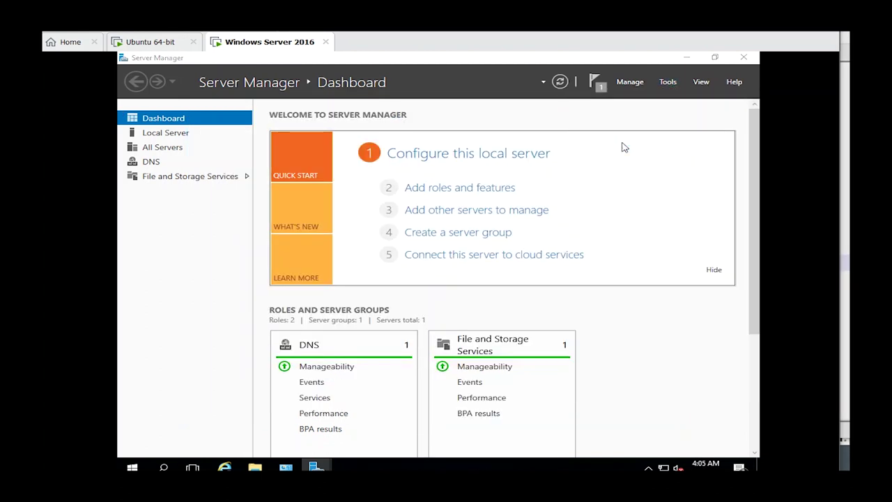
pyautogui.moveTo(456, 93); pyautogui.dragTo(507, 102)
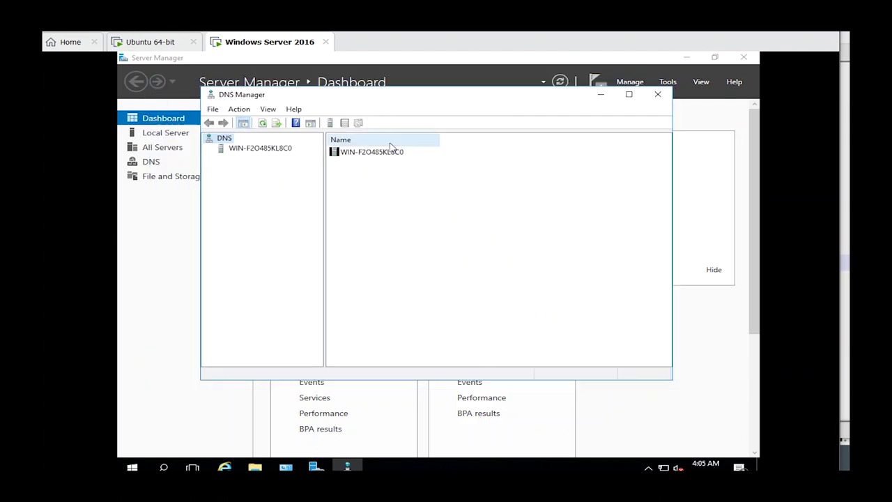
# - Start a new primary zone under the server's Forward Lookup Zones, continuing to the zone name entry
pyautogui.doubleClick(269, 148)
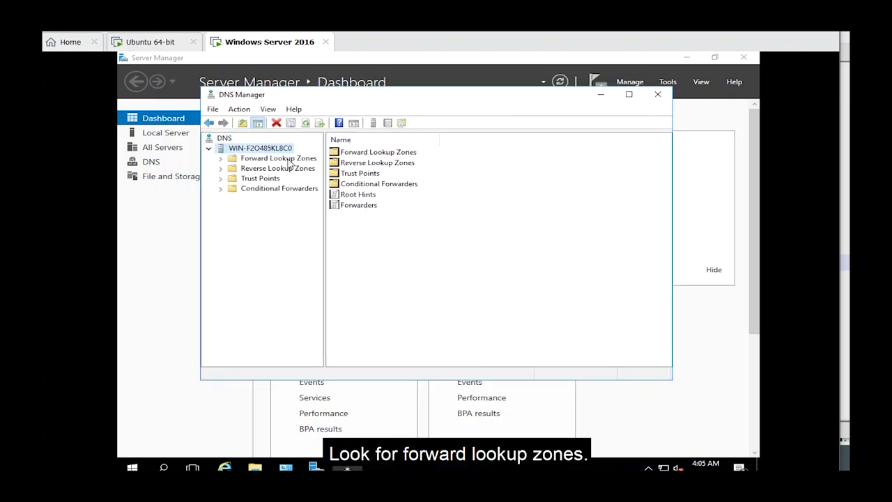
pyautogui.click(289, 161)
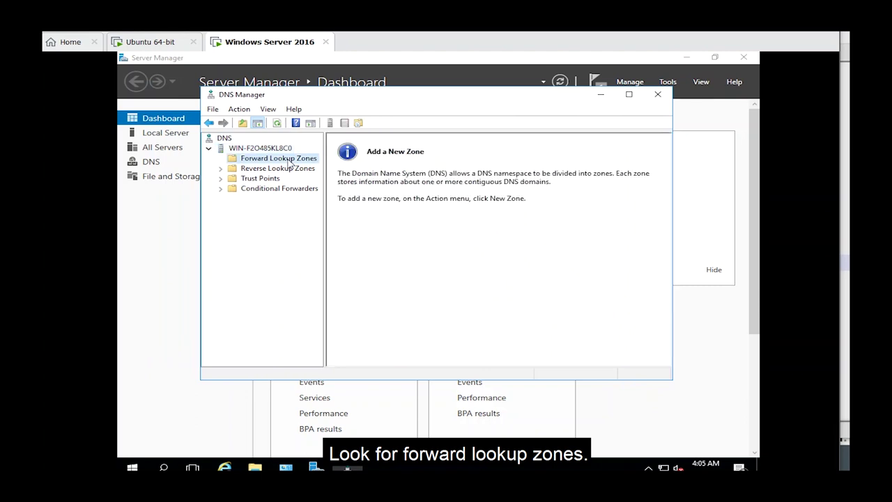
pyautogui.click(356, 165)
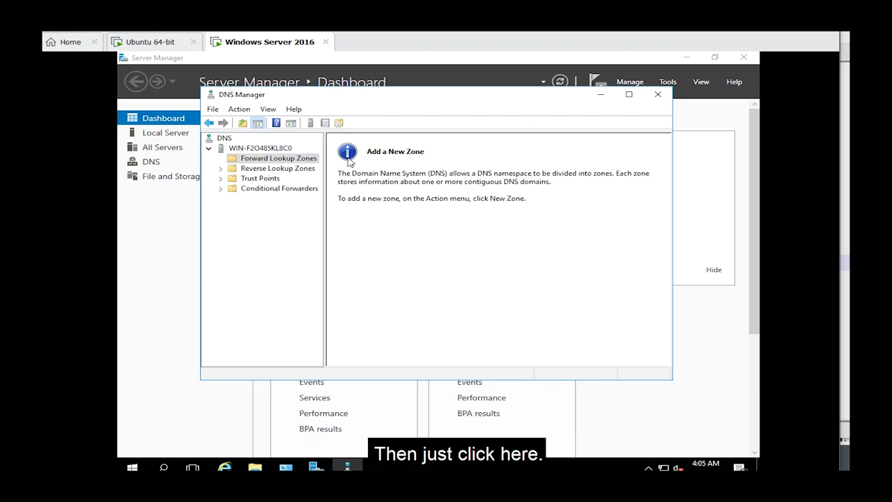
pyautogui.rightClick(292, 161)
pyautogui.click(331, 168)
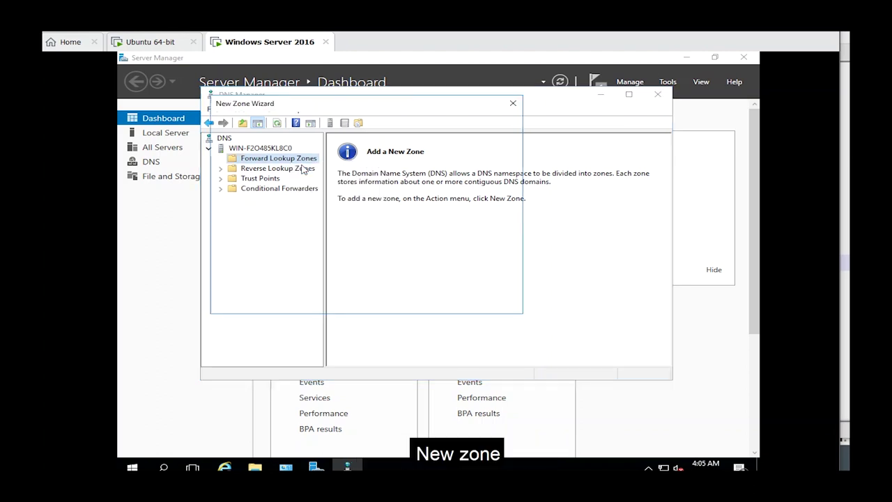
pyautogui.moveTo(404, 109); pyautogui.dragTo(441, 139)
pyautogui.click(491, 326)
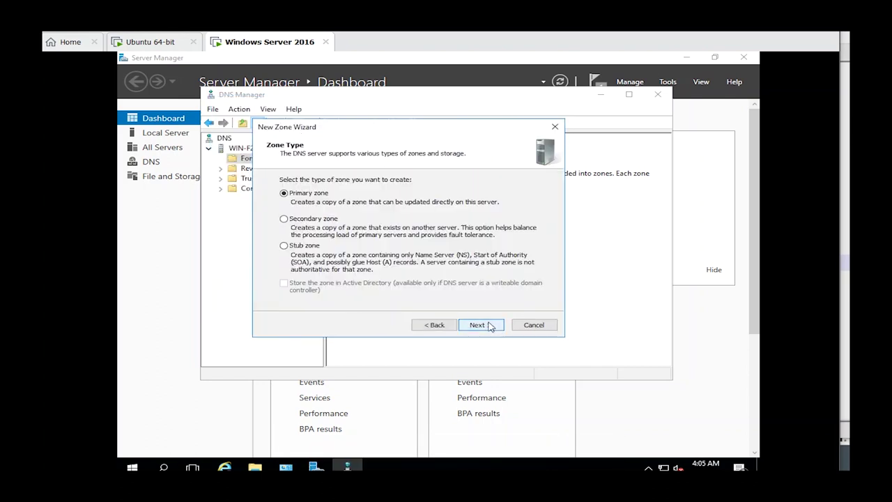
pyautogui.click(490, 326)
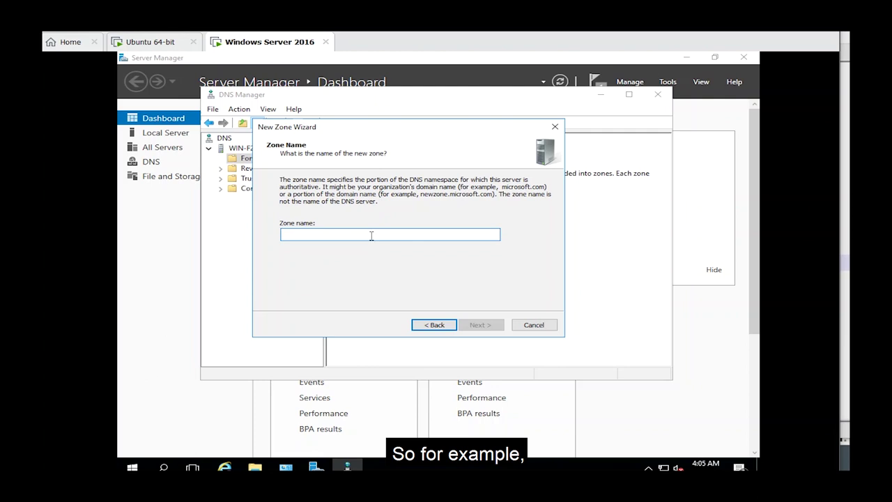
# - Name the zone rivanschool9.com, keep the default new zone file, disallow dynamic updates and finish creating it
pyautogui.write('rivanschool')
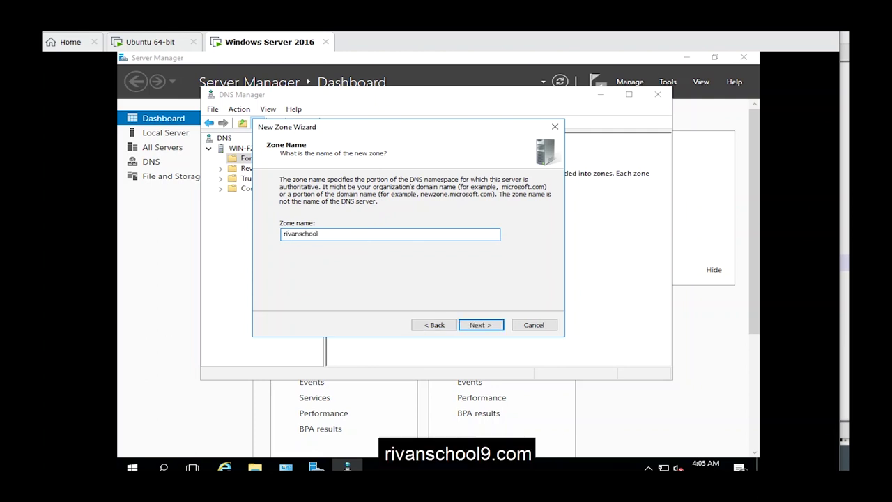
pyautogui.write('9.com')
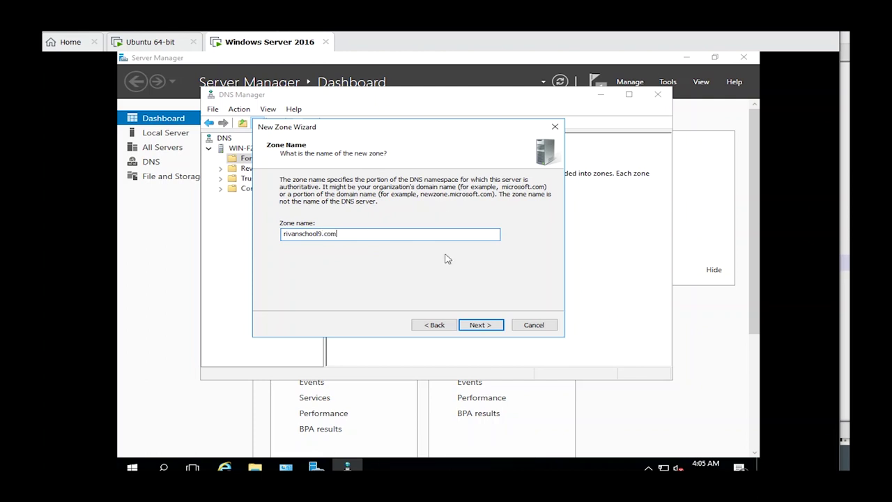
pyautogui.click(479, 329)
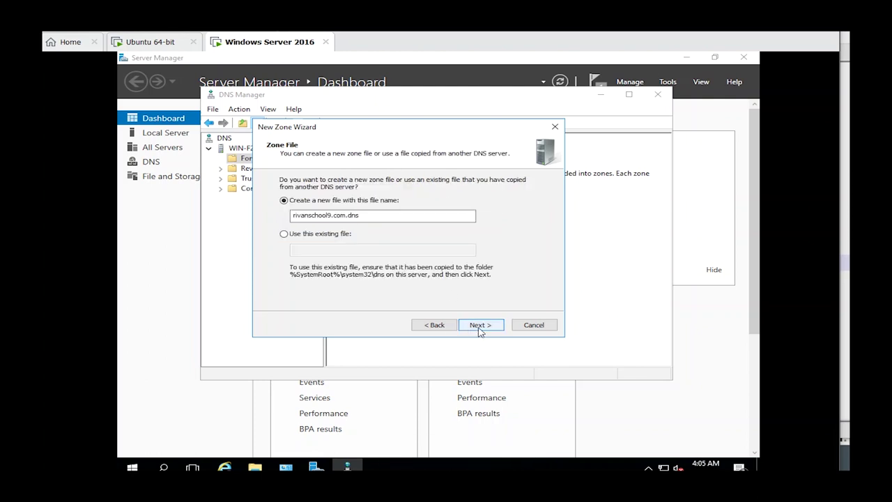
pyautogui.click(479, 329)
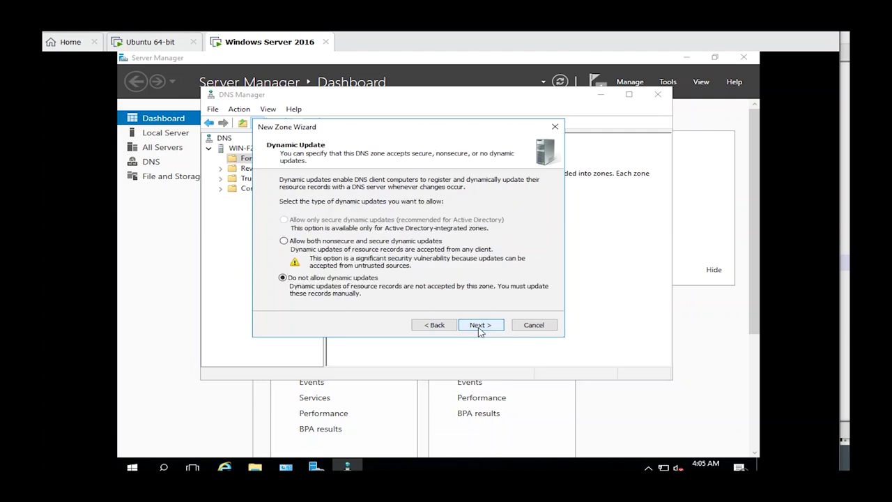
pyautogui.click(480, 325)
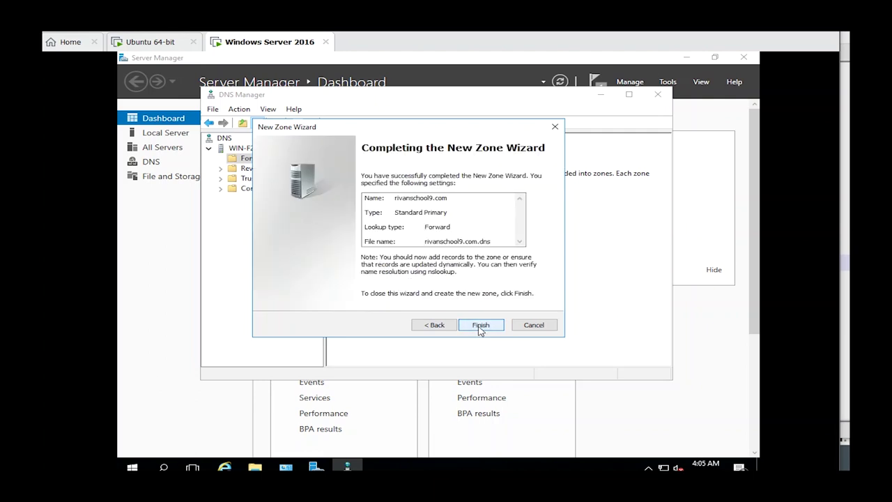
pyautogui.click(480, 327)
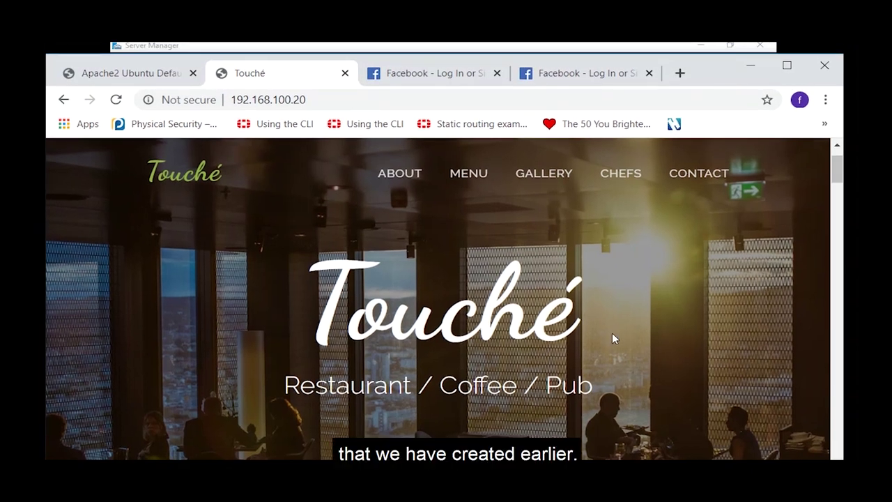
# - Create another primary forward lookup zone named myrestaunine.com with the default zone file and no dynamic updates
pyautogui.click(750, 65)
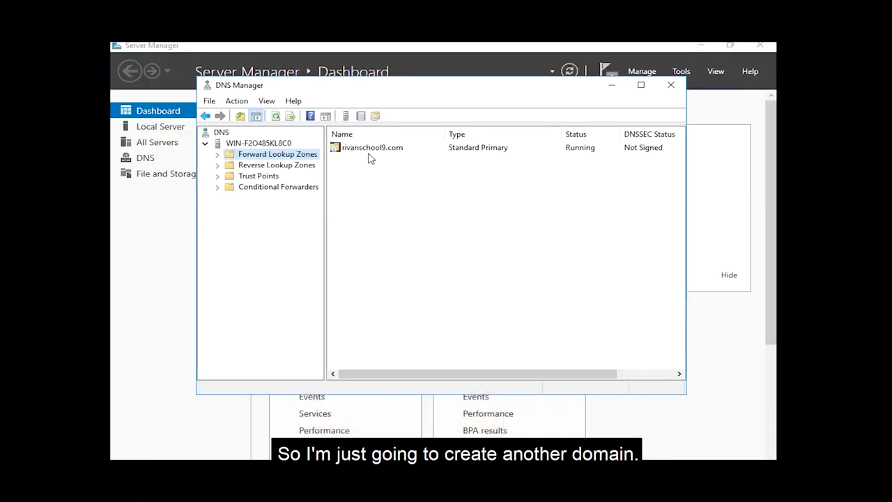
pyautogui.rightClick(275, 154)
pyautogui.click(289, 166)
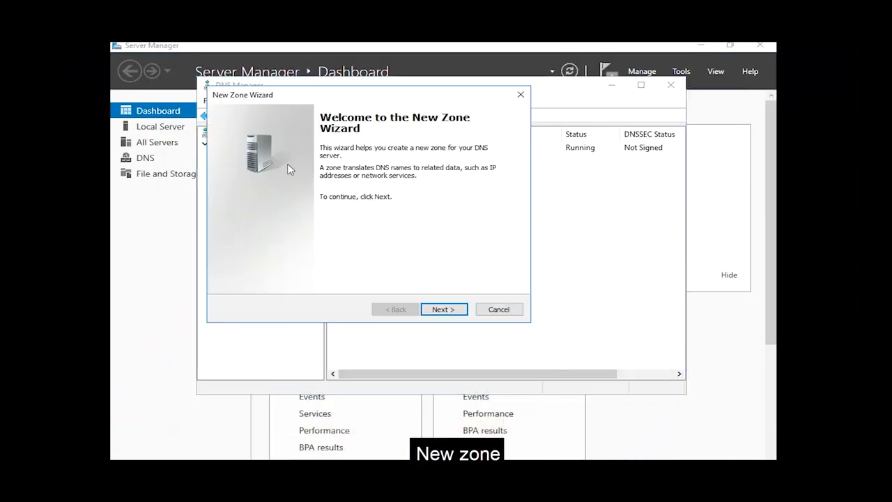
pyautogui.click(456, 311)
pyautogui.click(456, 311)
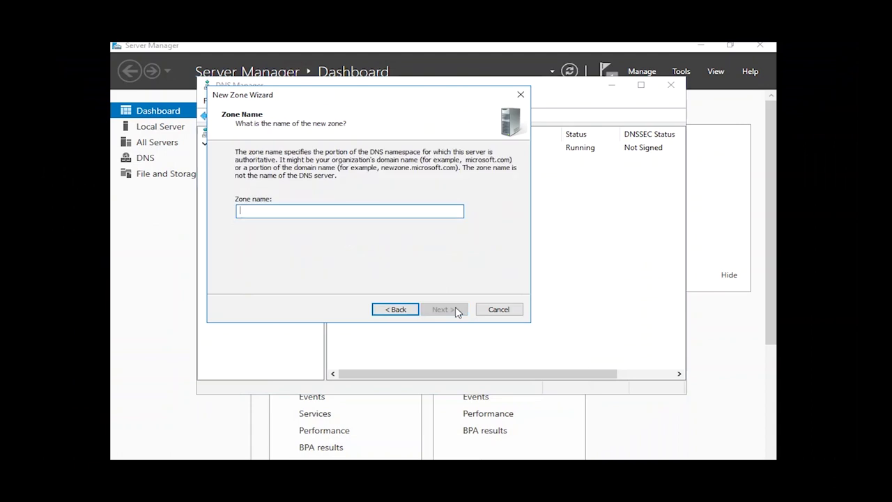
pyautogui.write('myrestau')
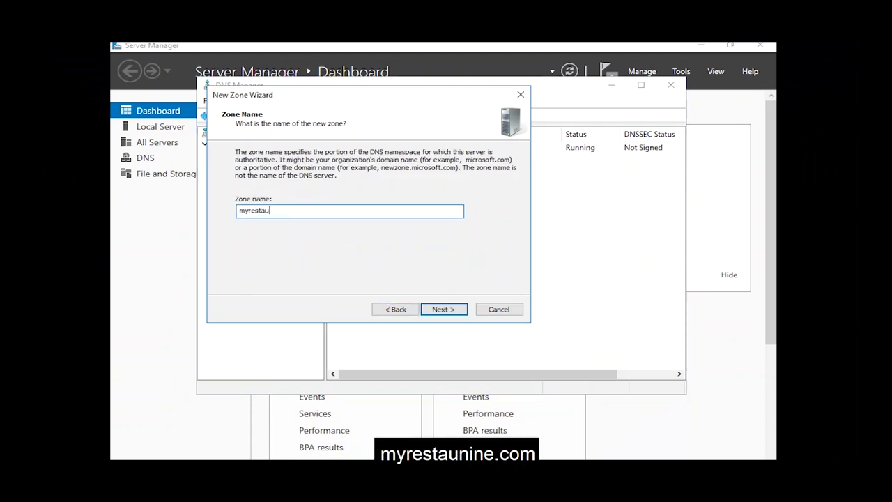
pyautogui.write('nine.com')
pyautogui.click(442, 308)
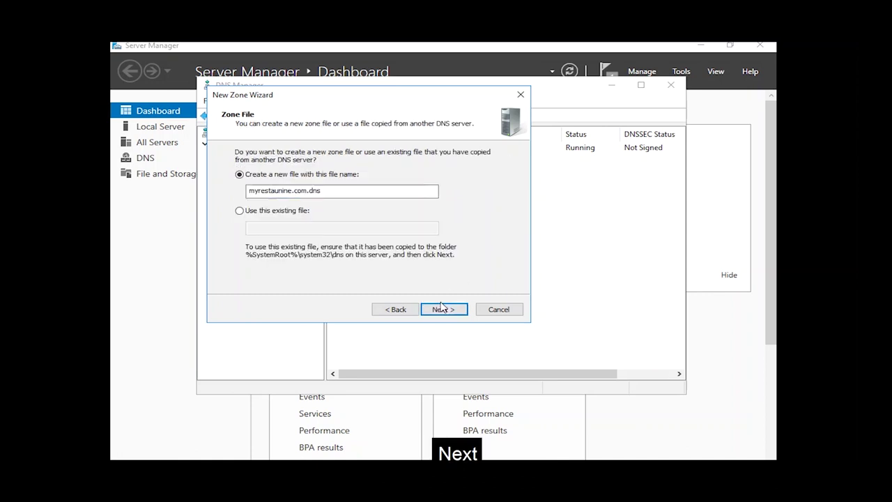
pyautogui.click(442, 308)
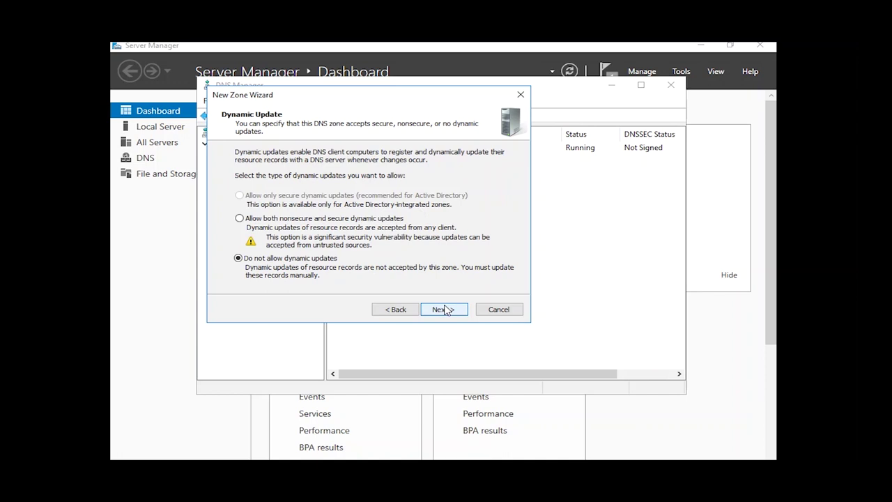
pyautogui.click(444, 309)
pyautogui.click(444, 309)
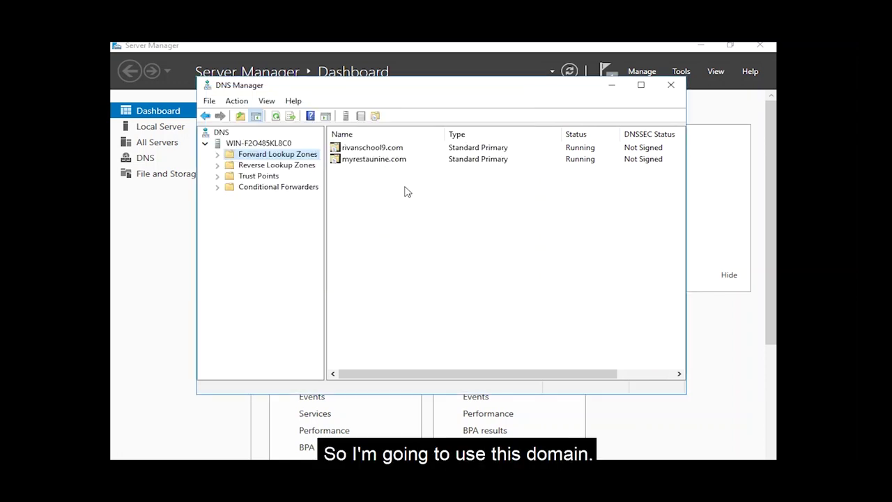
# - Add a host (A) record to the myrestaunine.com zone with a blank name and IP address 192.168.100.20
pyautogui.click(395, 161)
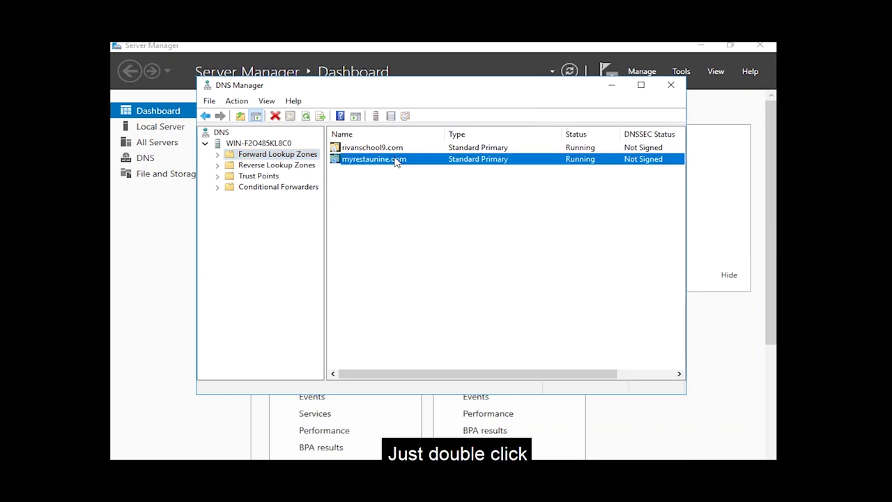
pyautogui.doubleClick(396, 161)
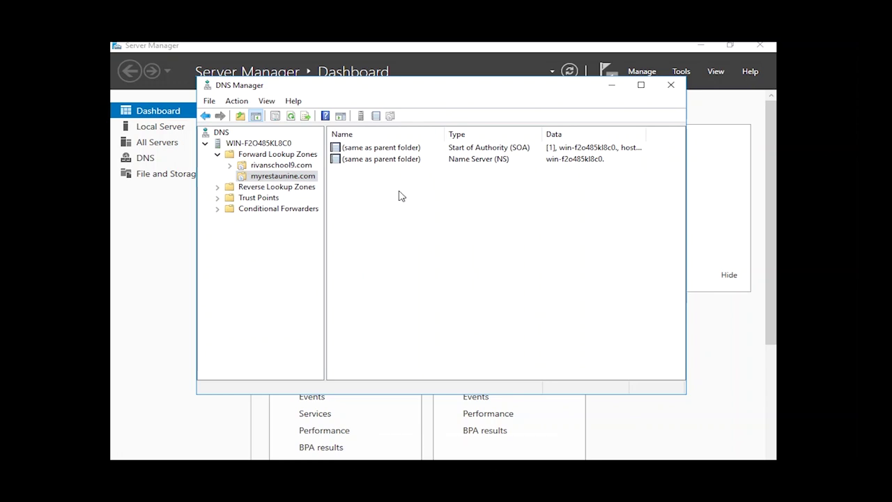
pyautogui.rightClick(399, 194)
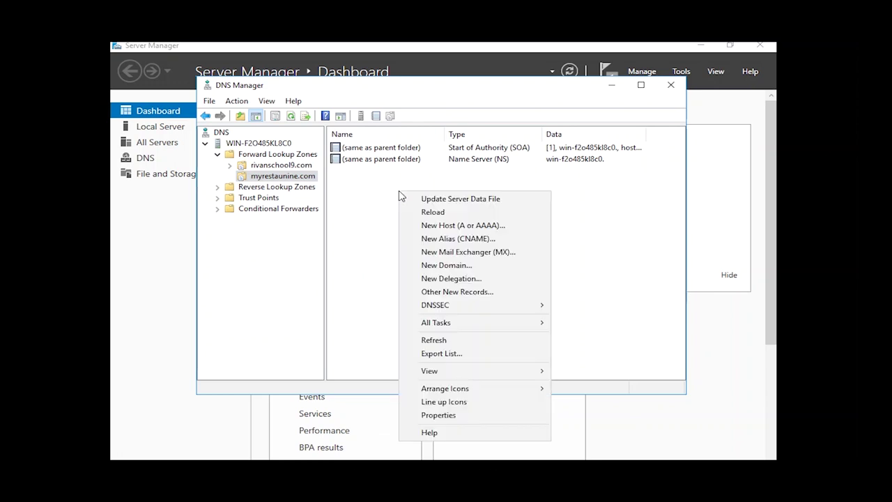
pyautogui.click(425, 228)
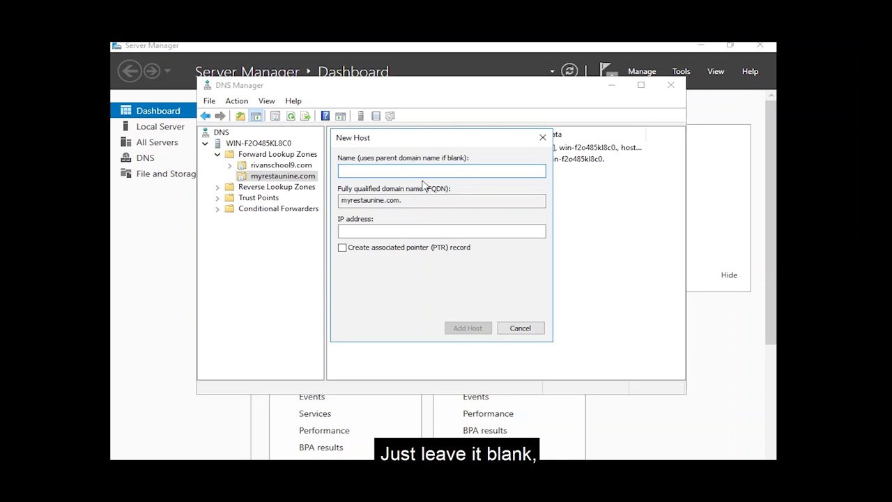
pyautogui.click(375, 228)
pyautogui.moveTo(396, 144); pyautogui.dragTo(431, 147)
pyautogui.write('192.168')
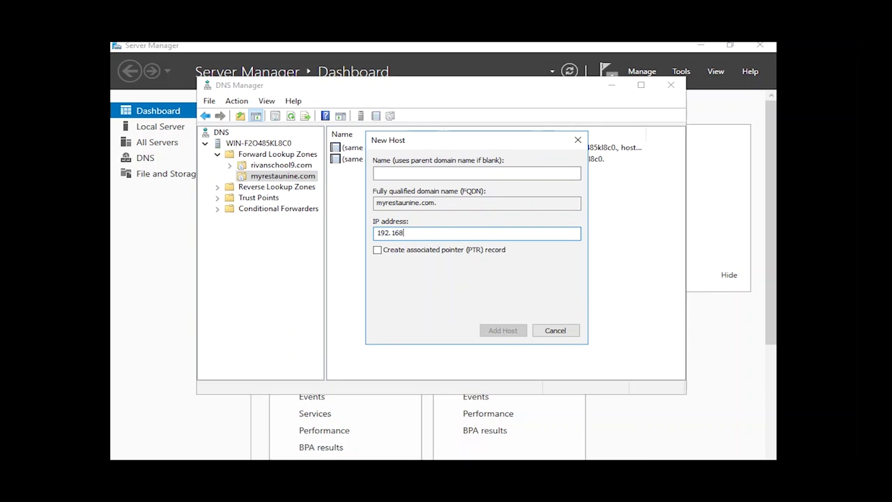
pyautogui.write('.100.20')
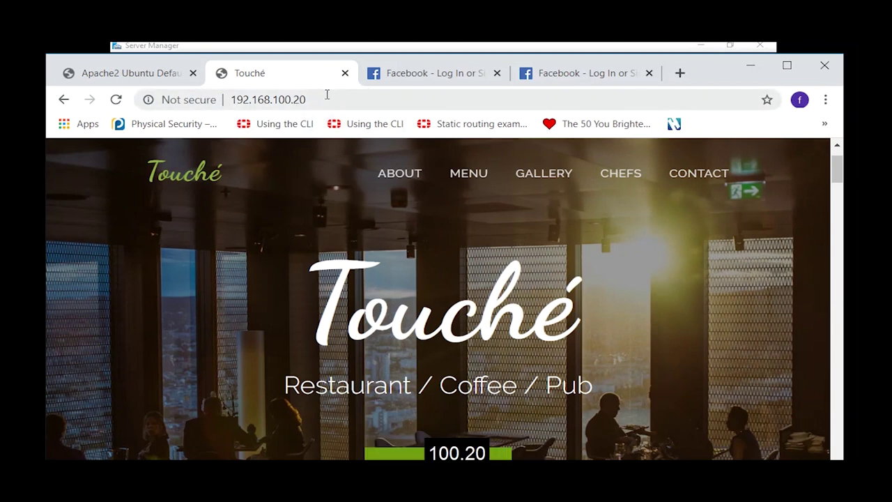
pyautogui.click(751, 64)
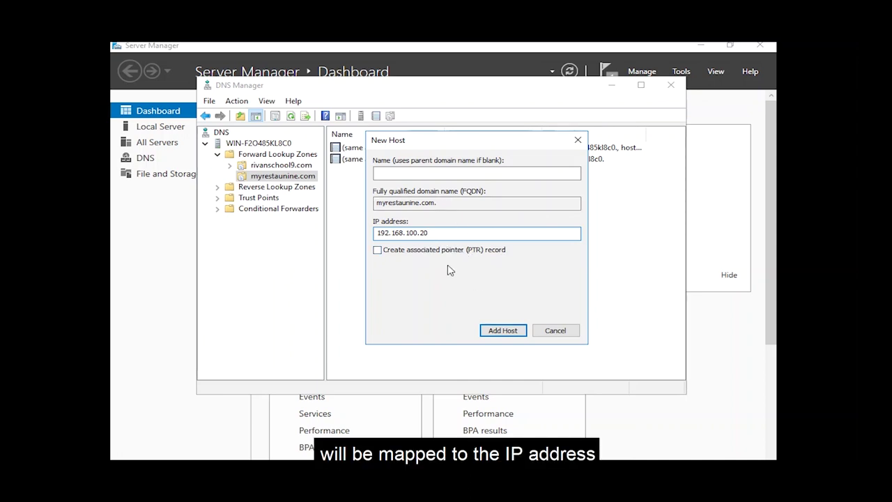
pyautogui.click(503, 331)
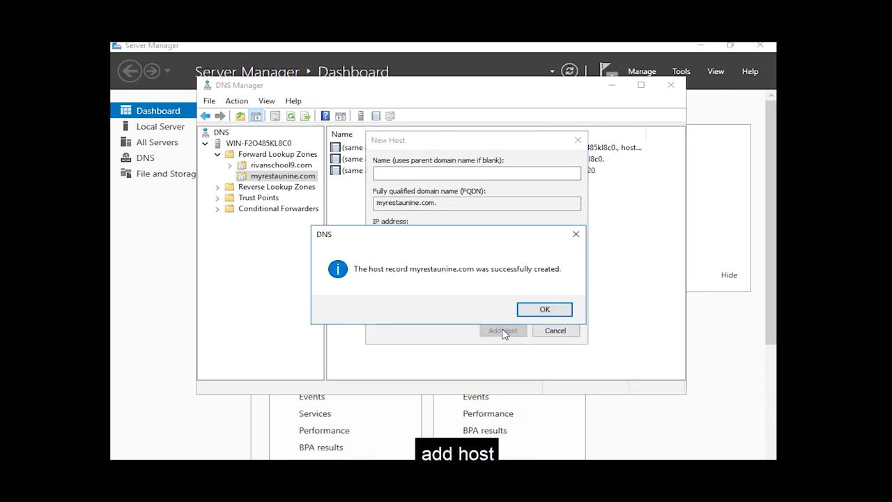
pyautogui.click(543, 308)
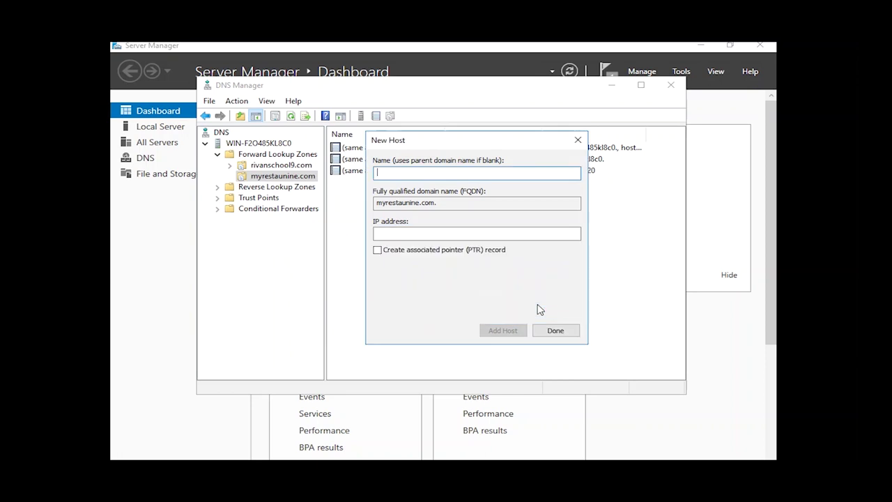
pyautogui.click(557, 331)
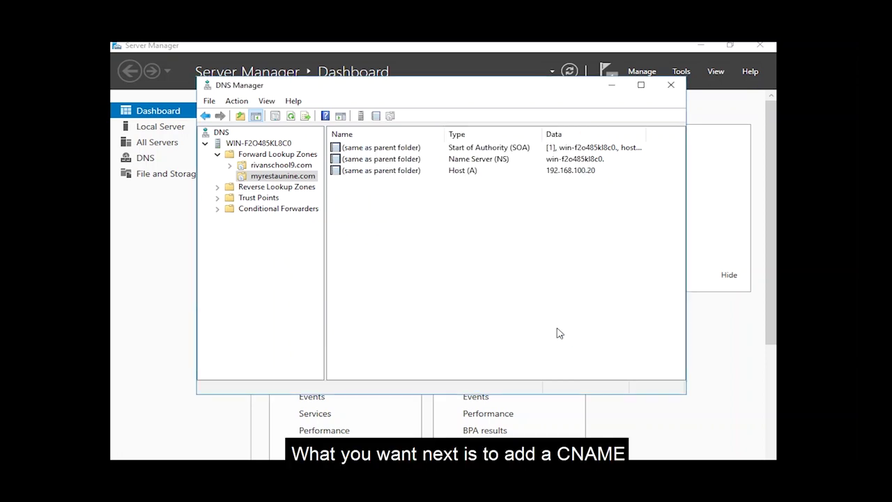
# - Add a www alias (CNAME) record to the myrestaunine.com zone, targeting the zone's existing host (A) record
pyautogui.rightClick(480, 259)
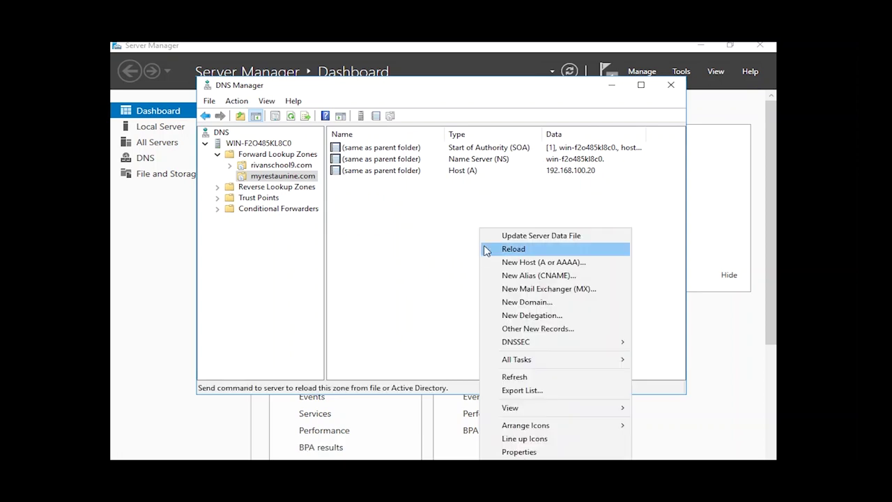
pyautogui.click(498, 277)
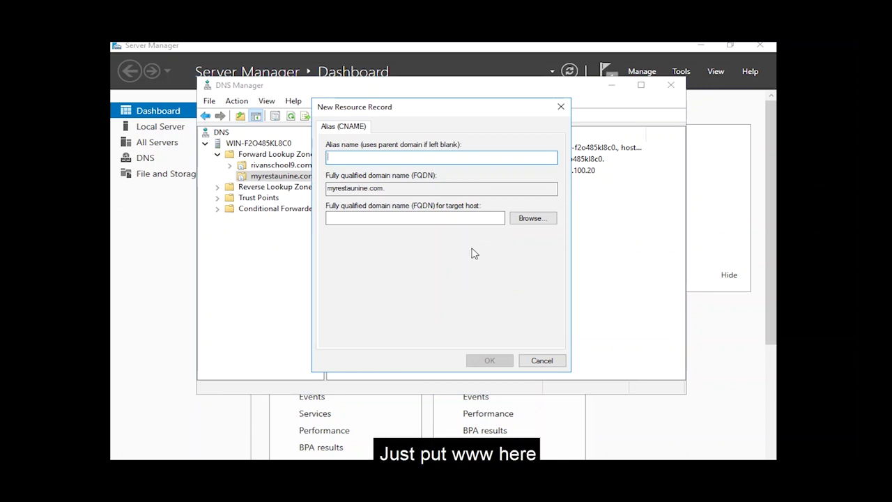
pyautogui.write('www')
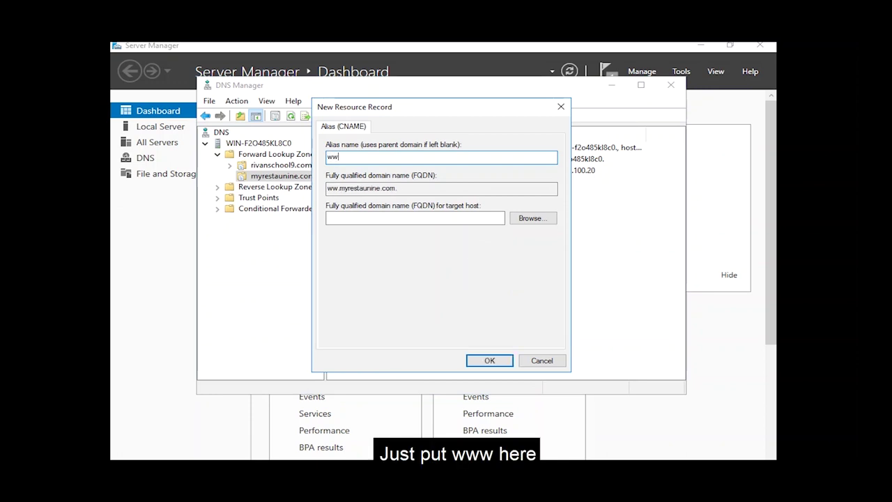
pyautogui.click(534, 218)
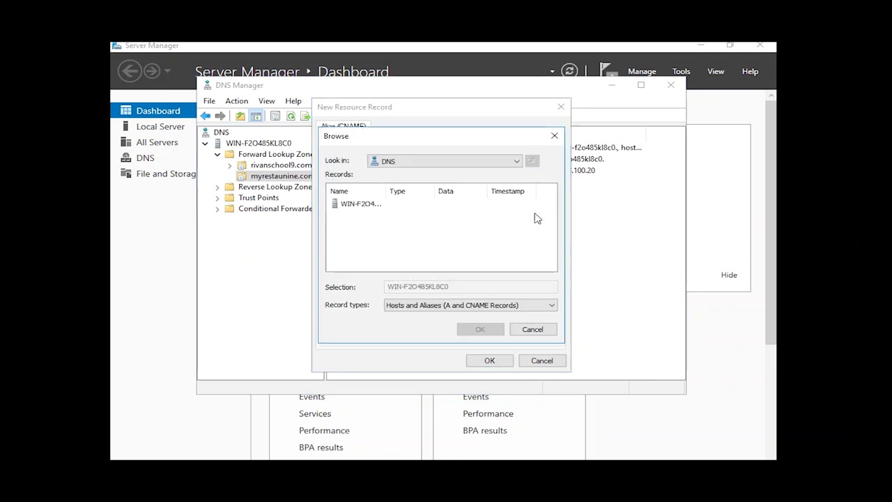
pyautogui.doubleClick(375, 209)
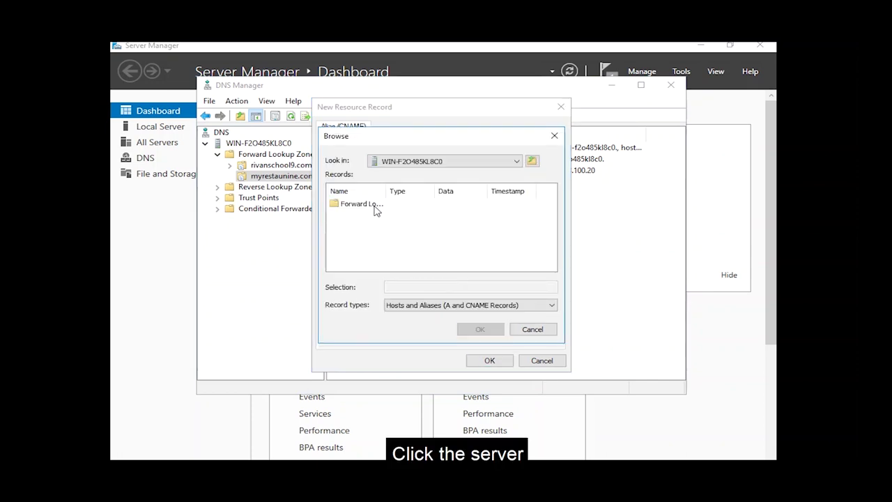
pyautogui.doubleClick(375, 208)
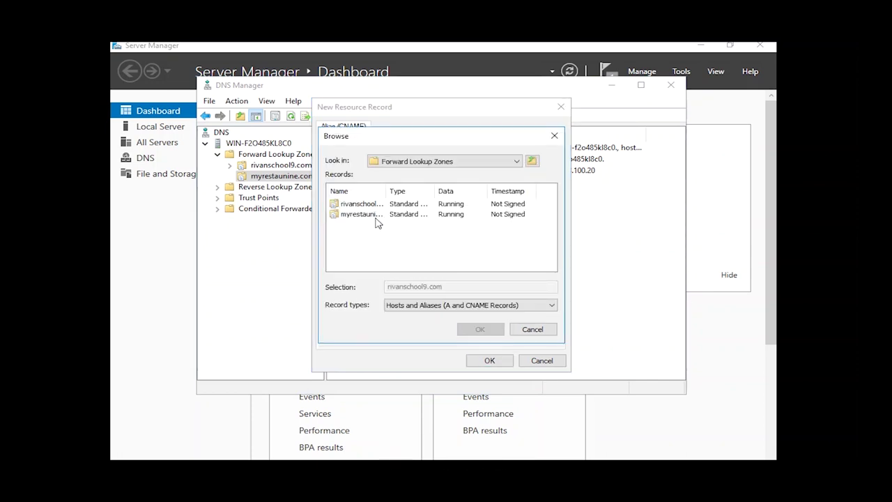
pyautogui.moveTo(386, 190); pyautogui.dragTo(411, 189)
pyautogui.doubleClick(385, 214)
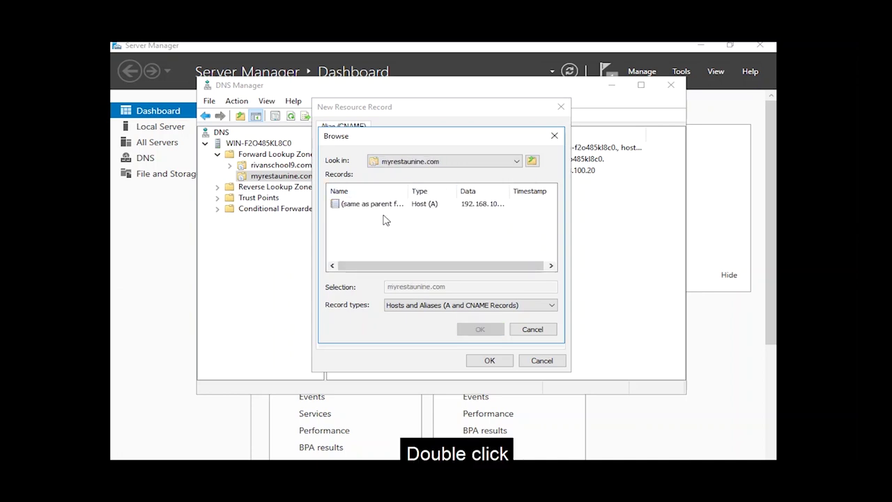
pyautogui.doubleClick(383, 207)
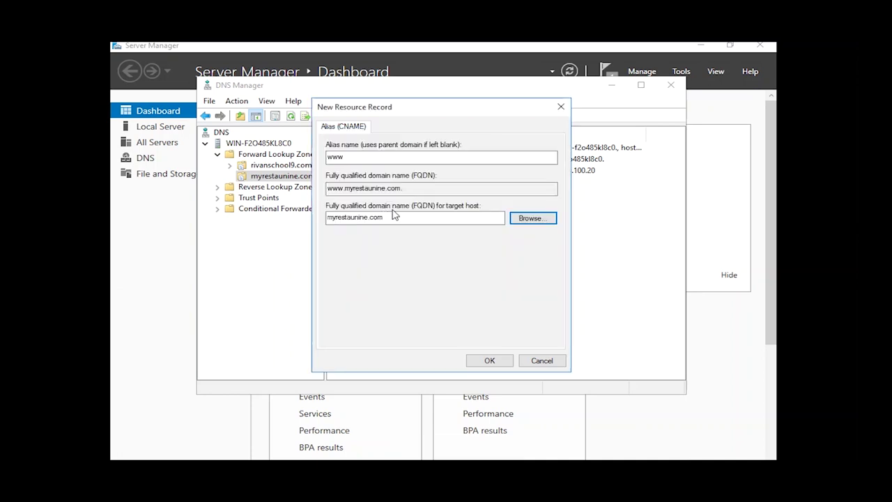
pyautogui.click(490, 361)
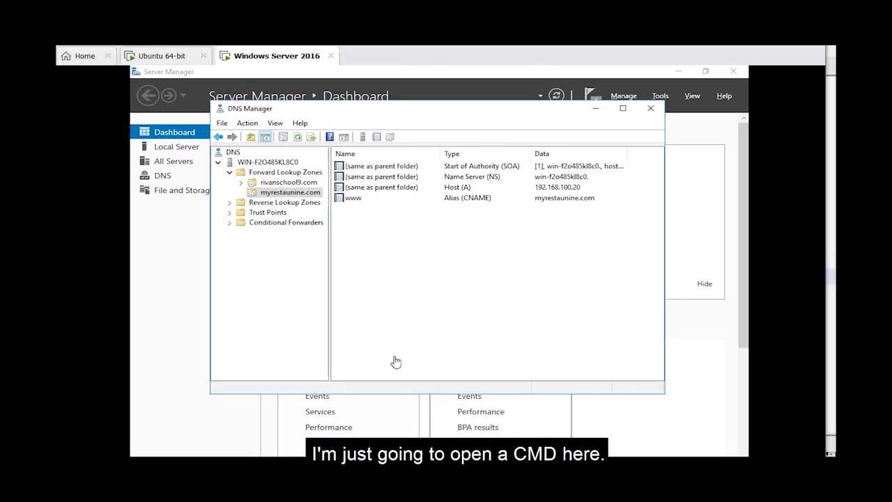
# - Open a Command Prompt, ping myrestaunine.com, stop the ping and check the IP address the name resolves to
pyautogui.press('super+r')
pyautogui.write('cmd')
pyautogui.press('Return')
pyautogui.write('ping myrestaunine')
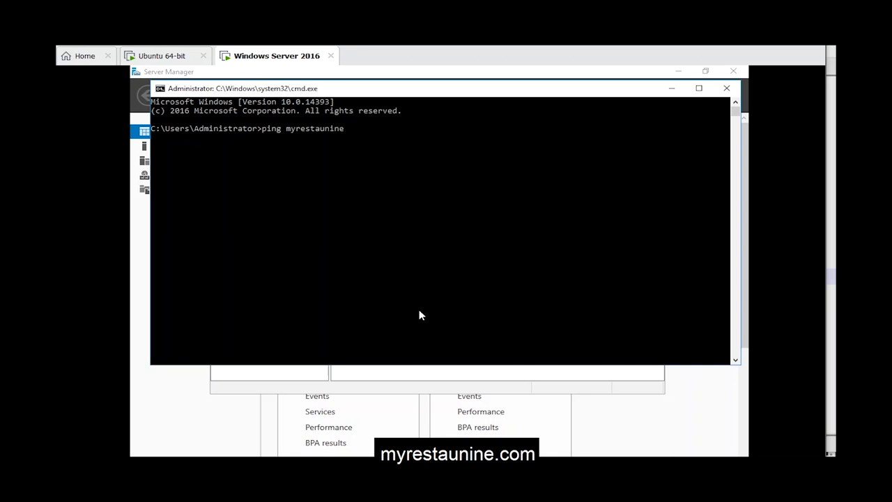
pyautogui.write('com')
pyautogui.press('Return')
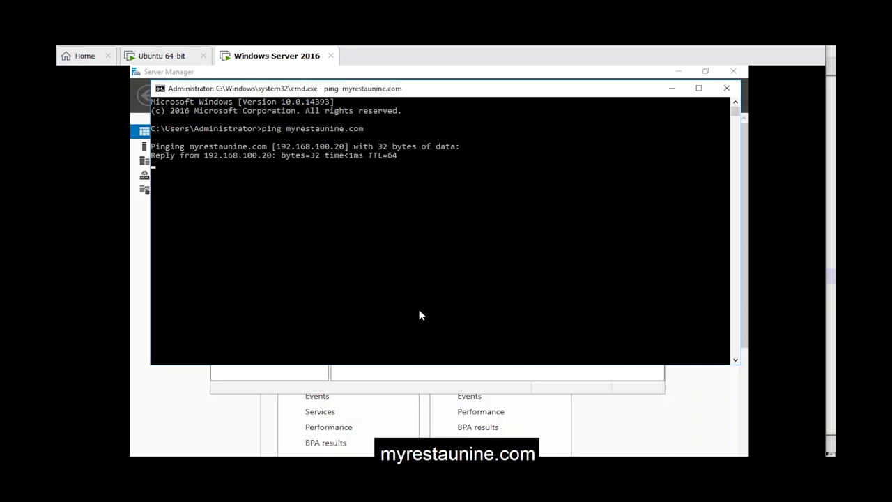
pyautogui.hotkey('ctrl', 'c')
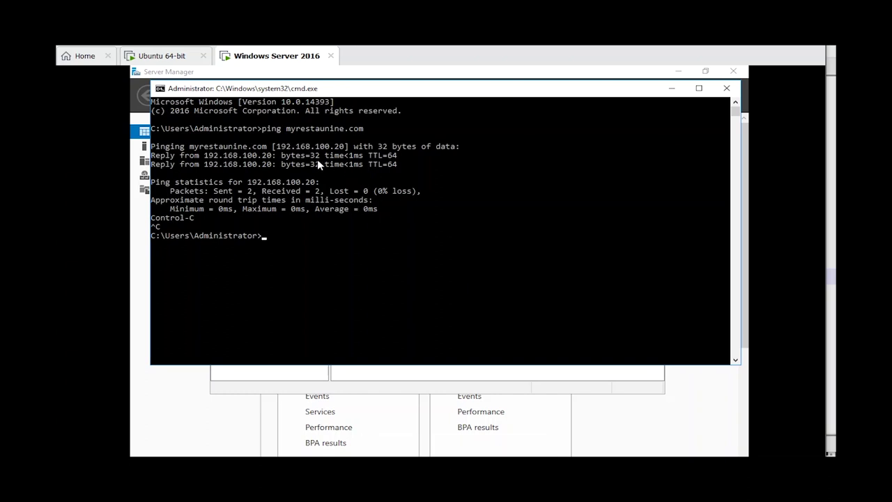
pyautogui.moveTo(279, 146); pyautogui.dragTo(344, 150)
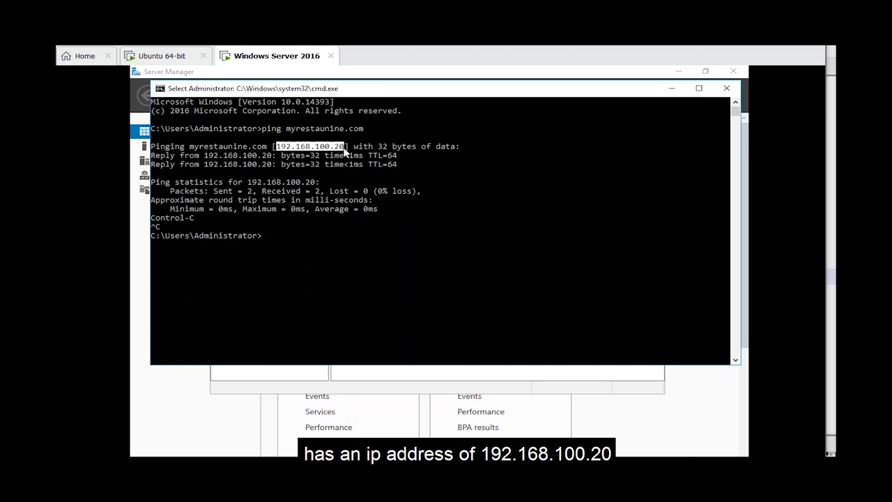
pyautogui.click(400, 254)
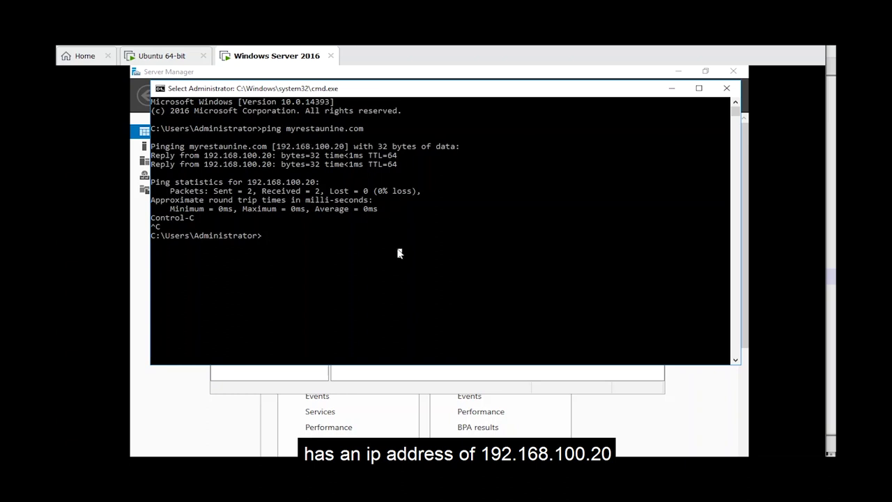
pyautogui.press('Up')
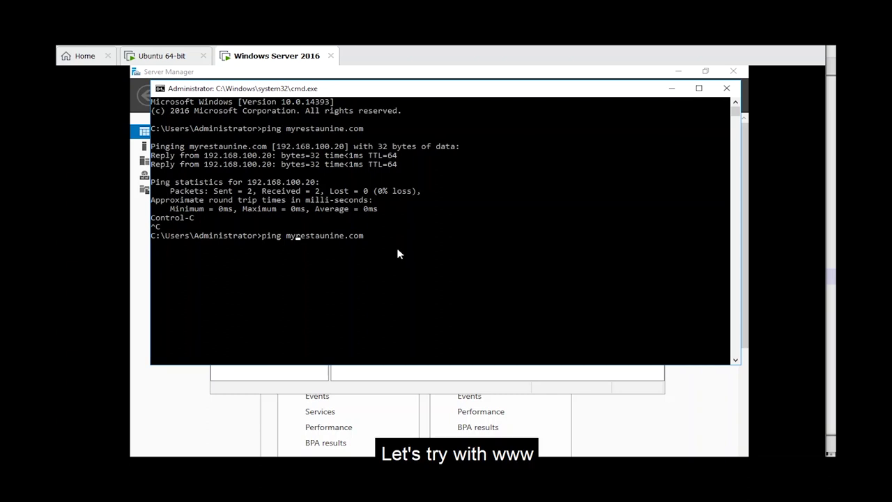
pyautogui.write('www.')
pyautogui.press('Return')
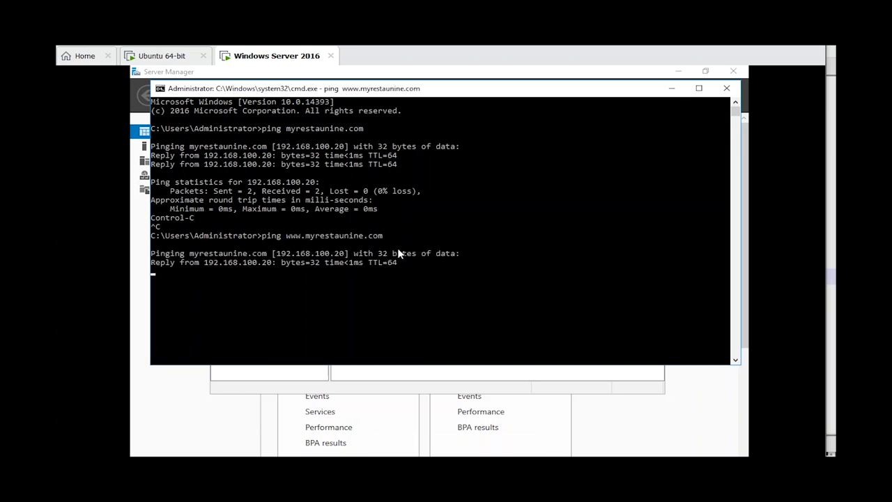
pyautogui.hotkey('ctrl', 'c')
pyautogui.write('cls')
pyautogui.press('Return')
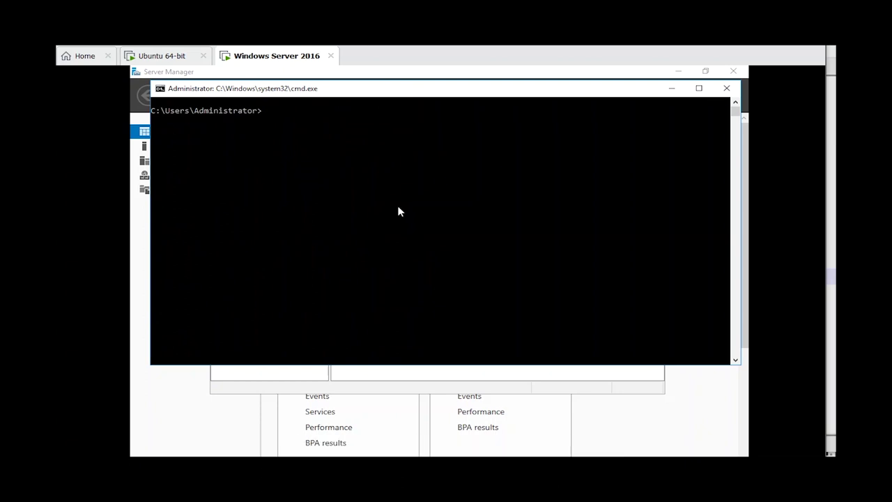
pyautogui.click(671, 88)
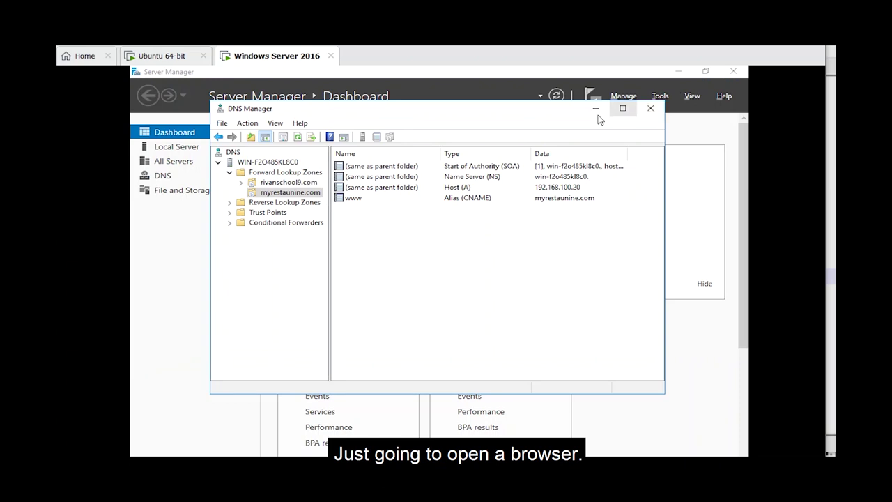
pyautogui.click(166, 364)
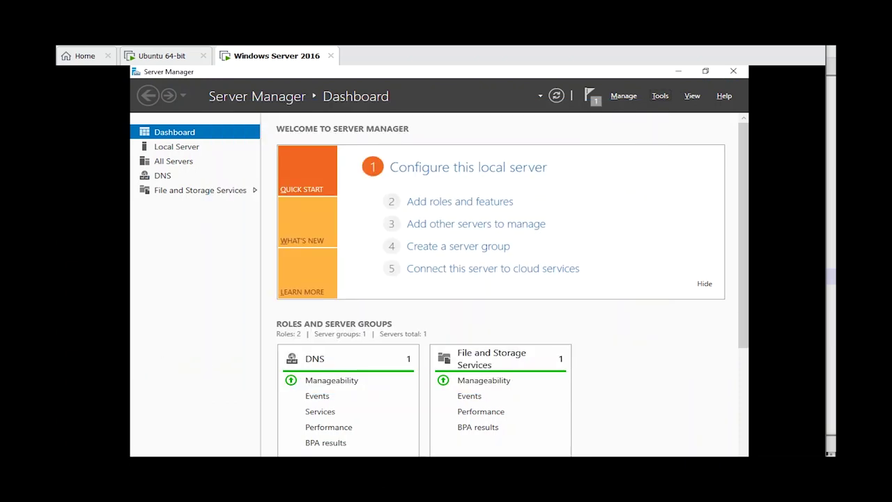
pyautogui.press('super')
pyautogui.click(225, 159)
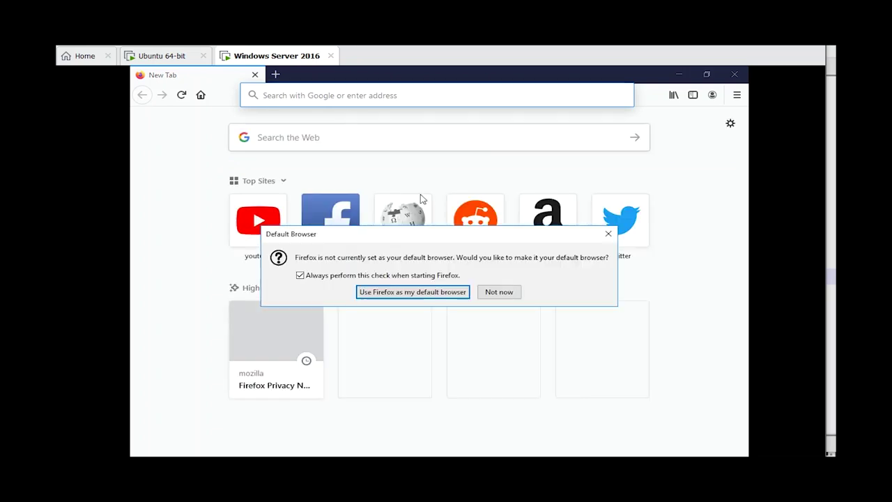
pyautogui.click(499, 293)
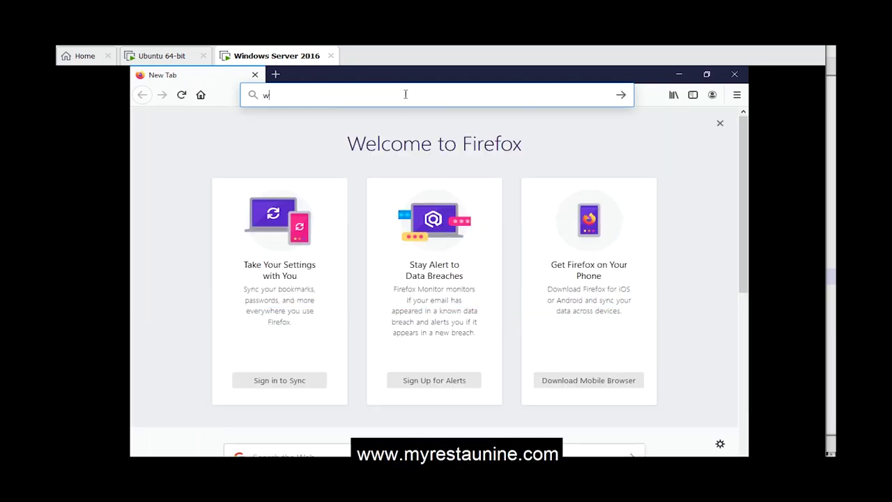
pyautogui.write('www.myres')
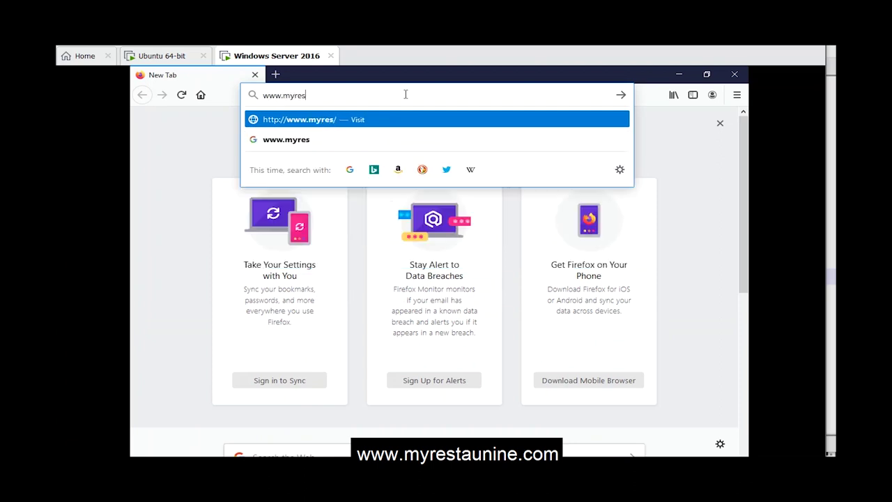
pyautogui.write('taunine.')
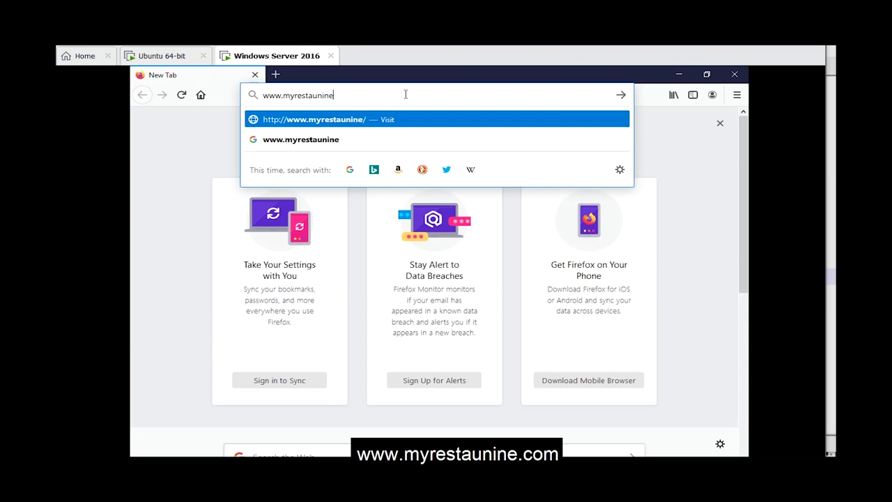
pyautogui.write('com')
pyautogui.press('Return')
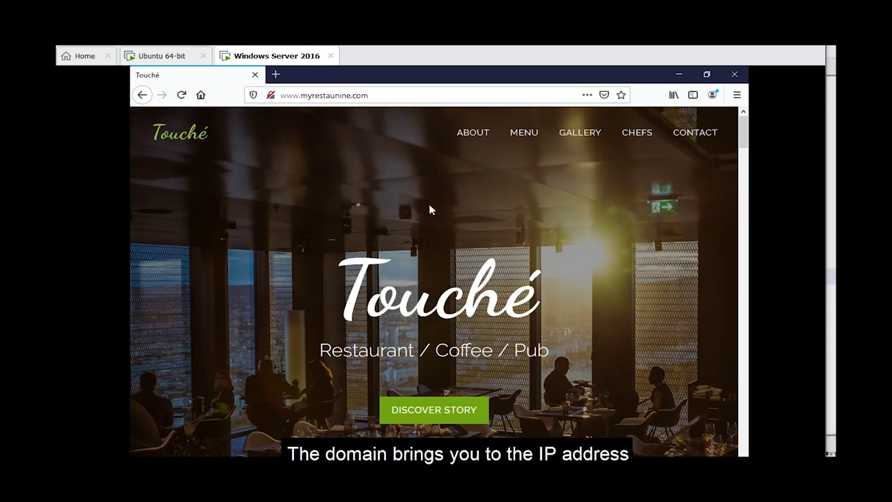
# - Compare the page with the site at 192.168.100.20 in the host PC's Chrome, and switch to the network topology diagram
pyautogui.hotkey('alt', 'Tab')
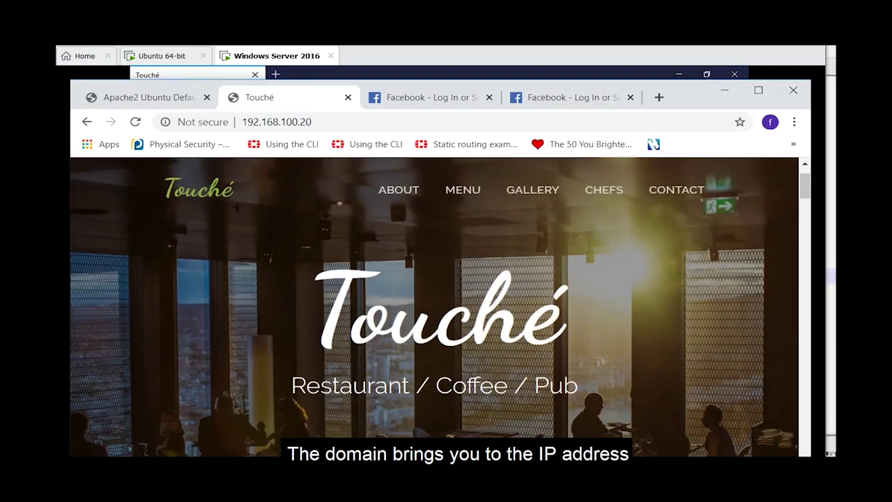
pyautogui.moveTo(691, 105); pyautogui.dragTo(733, 149)
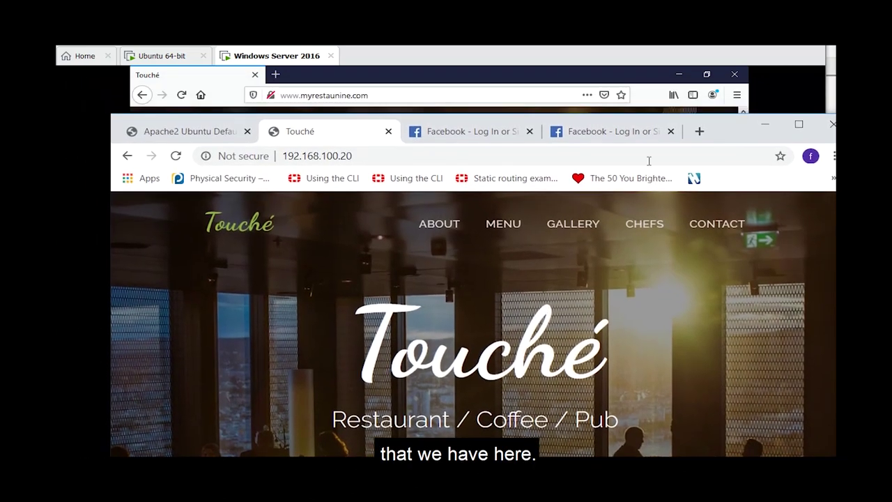
pyautogui.click(764, 124)
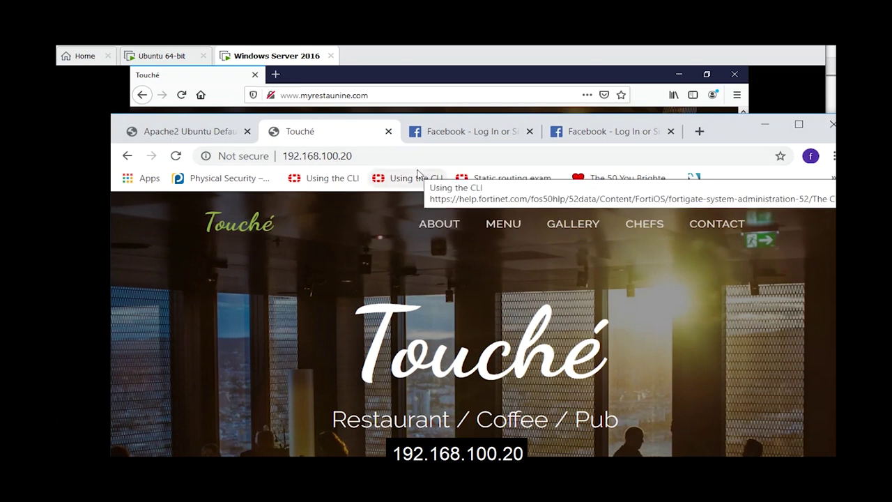
pyautogui.click(760, 126)
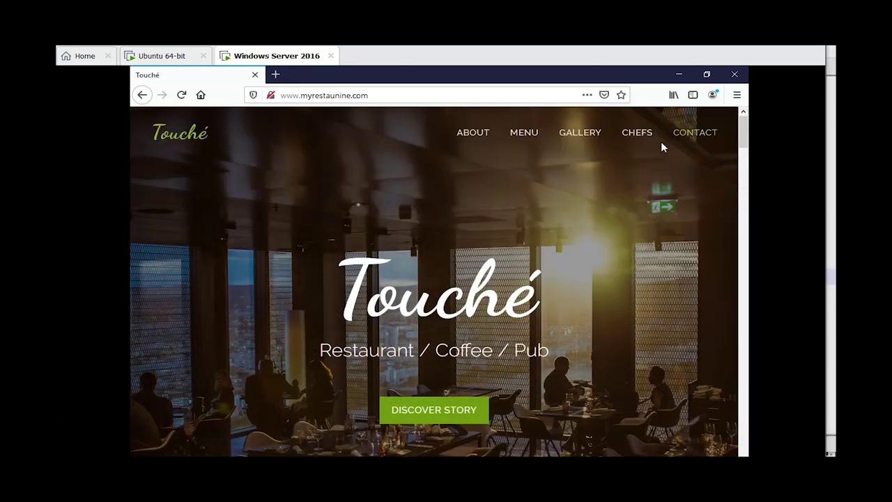
pyautogui.moveTo(449, 487)
pyautogui.click(300, 488)
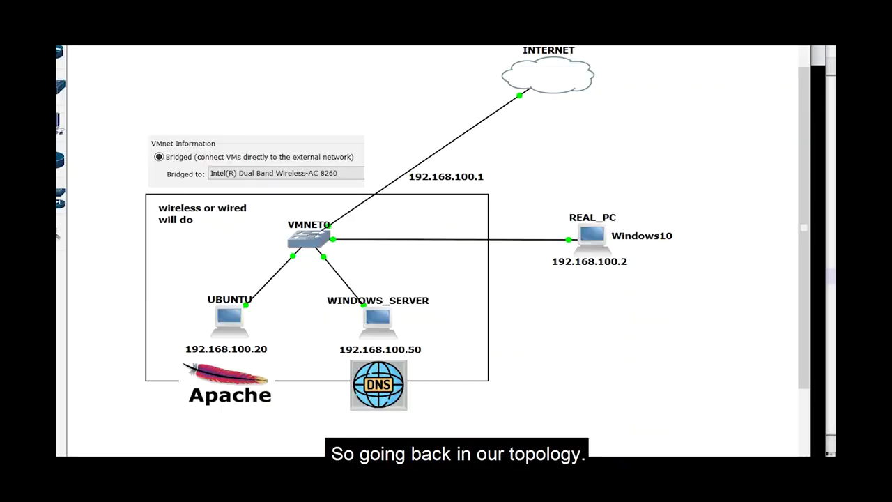